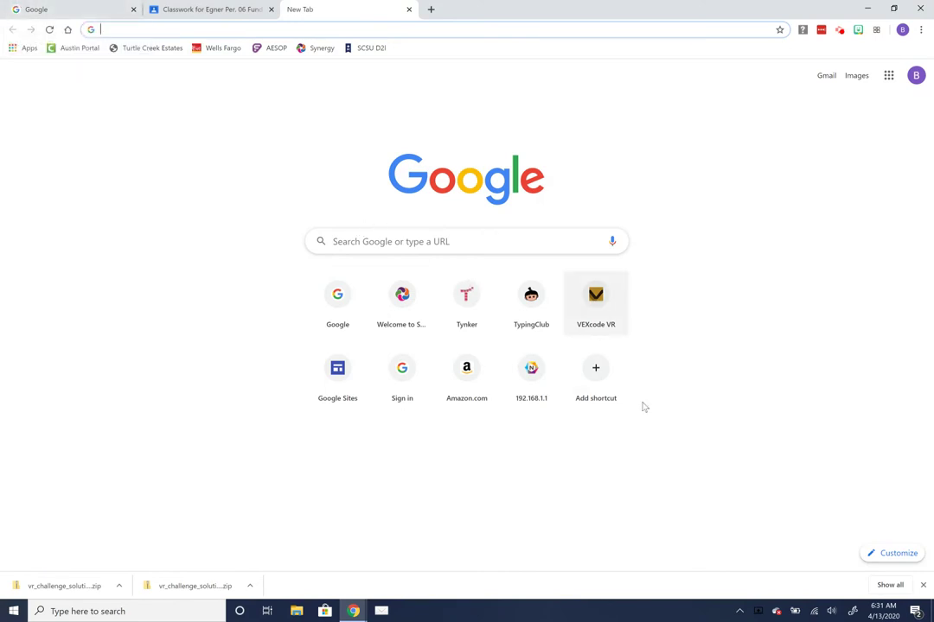
# Step: Load SketchUp for Schools from edu.sketchup.com and dismiss the new-messages notification
pyautogui.write('edu.sketchup.com/app')
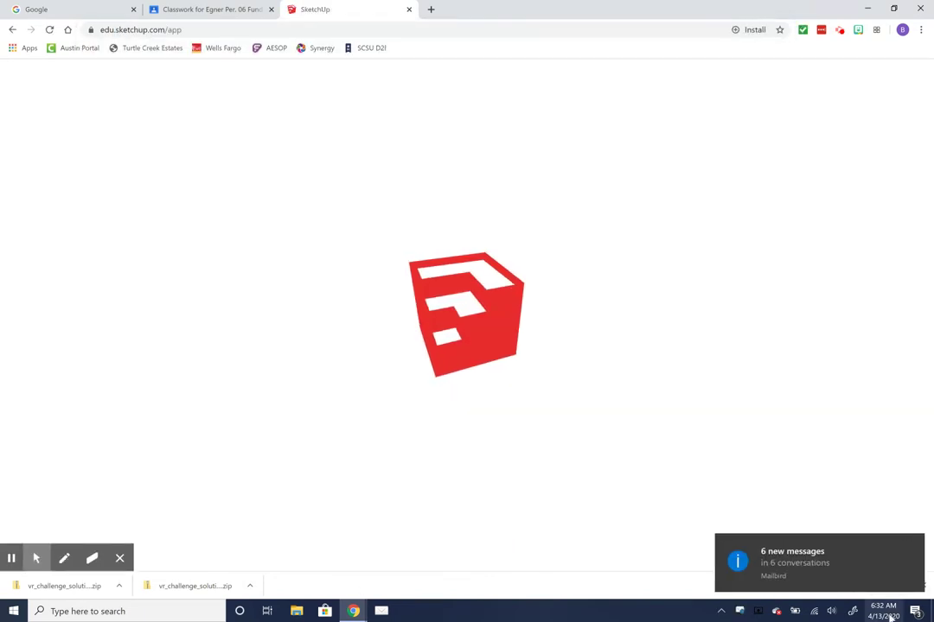
pyautogui.click(914, 547)
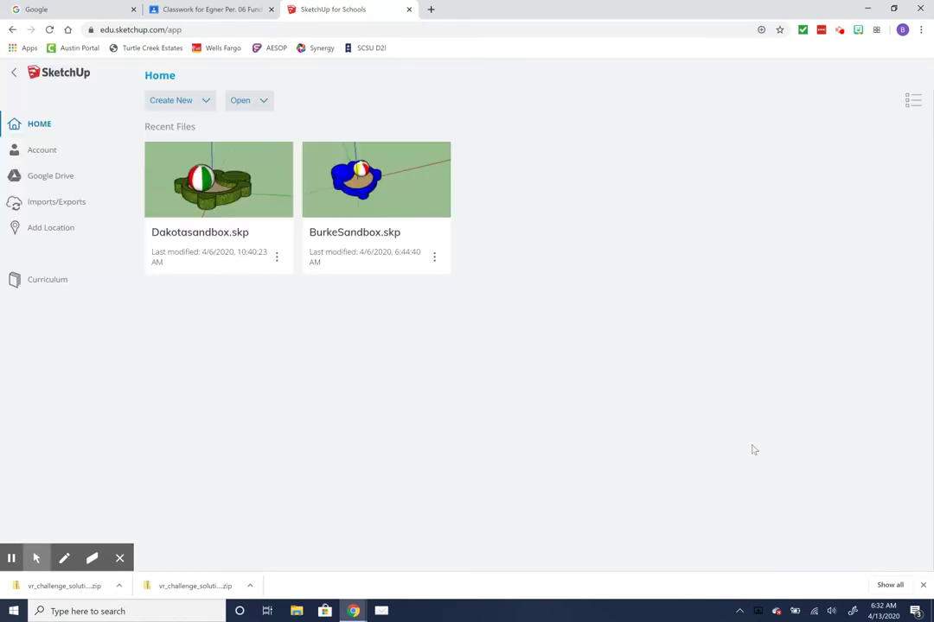
# Step: Open burkeship.skp from the Sketchup folder on Google Drive
pyautogui.click(260, 106)
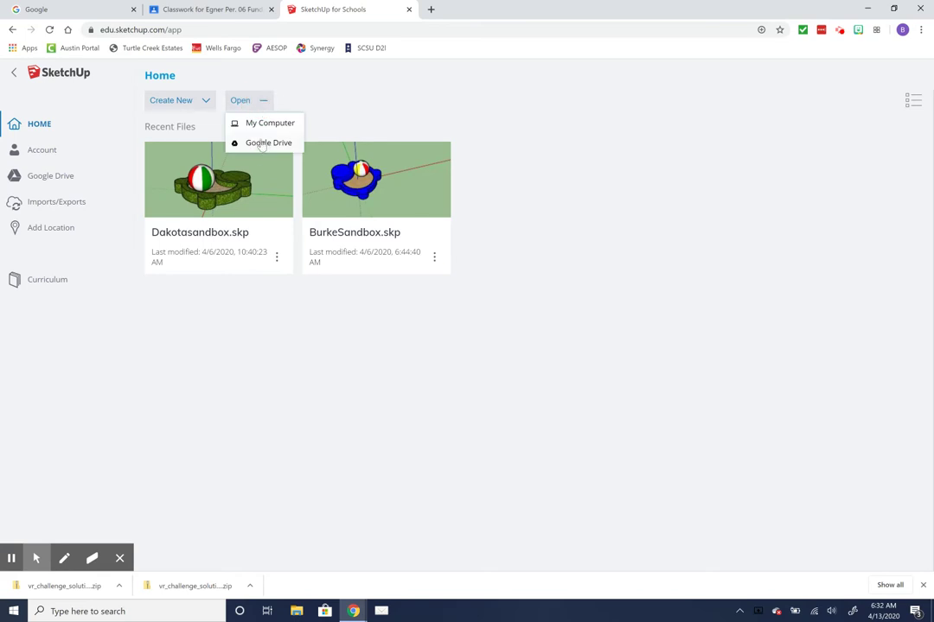
pyautogui.click(261, 144)
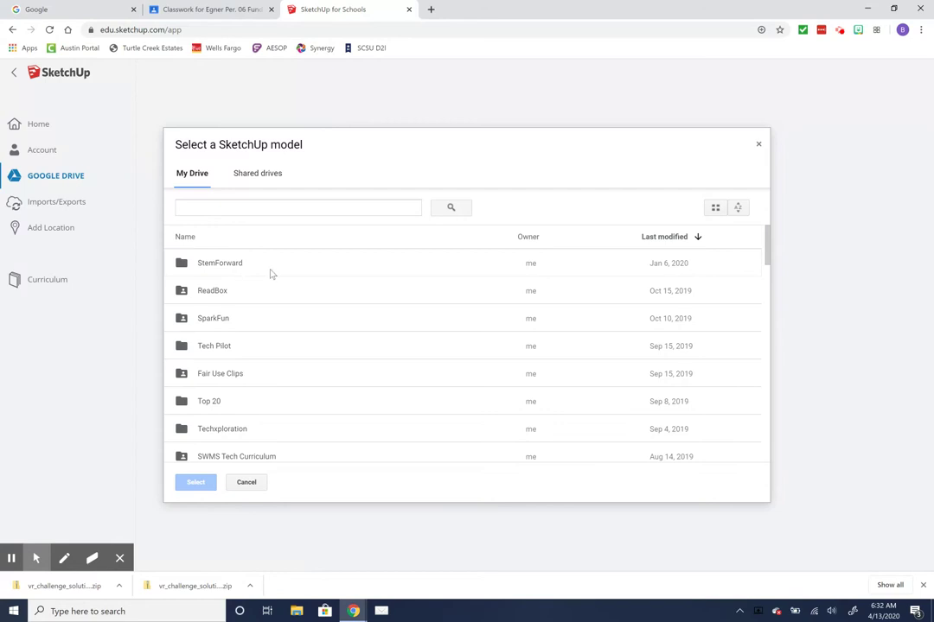
pyautogui.scroll(-4, 259, 299)
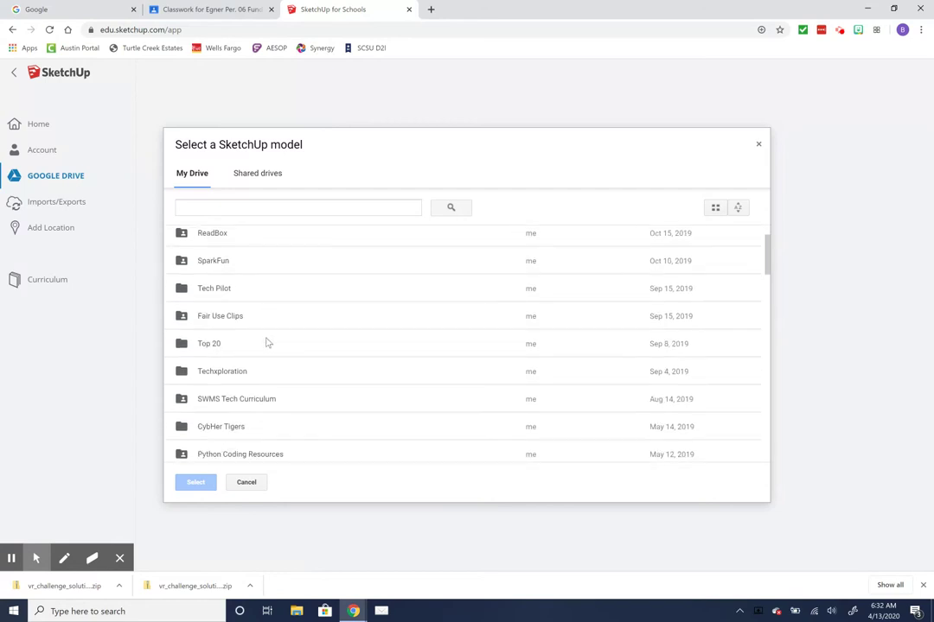
pyautogui.scroll(-2, 285, 393)
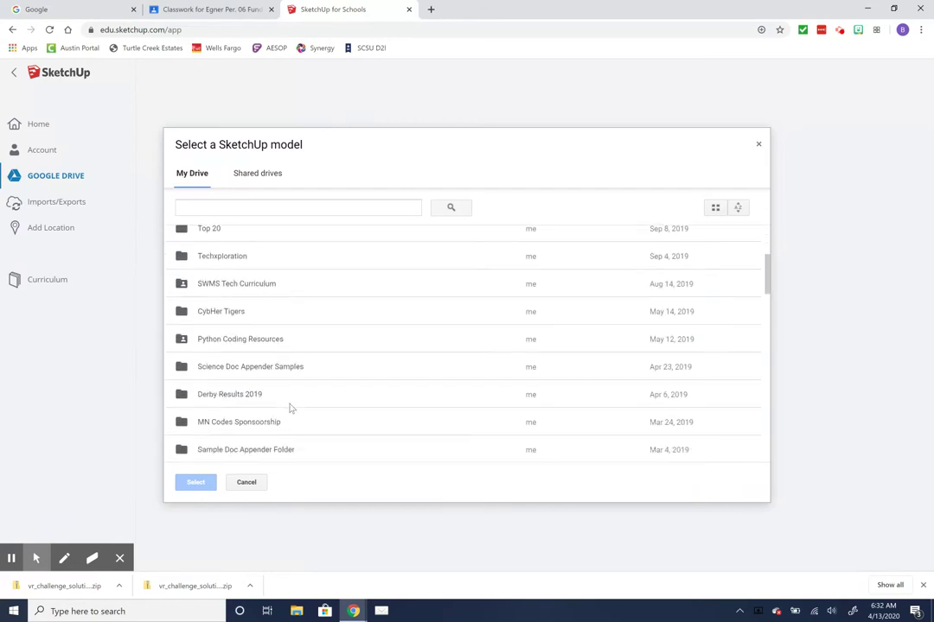
pyautogui.scroll(-5, 290, 408)
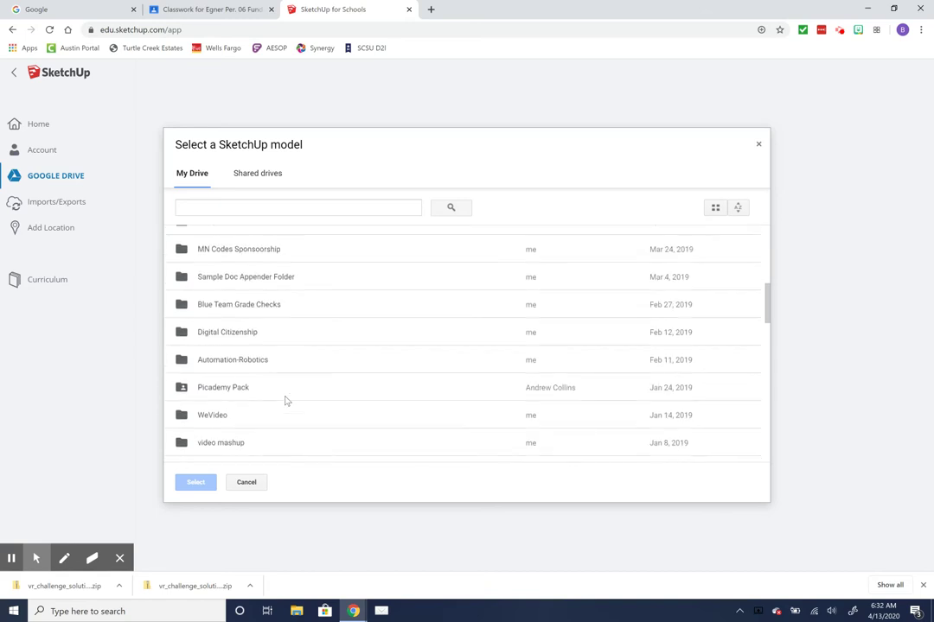
pyautogui.scroll(-5, 285, 405)
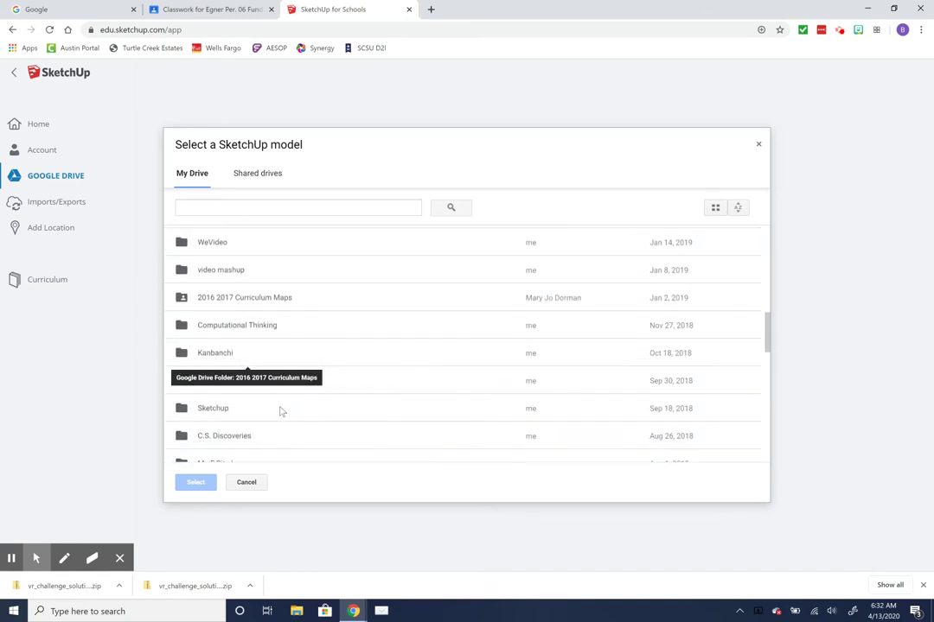
pyautogui.scroll(-2, 289, 394)
pyautogui.doubleClick(248, 352)
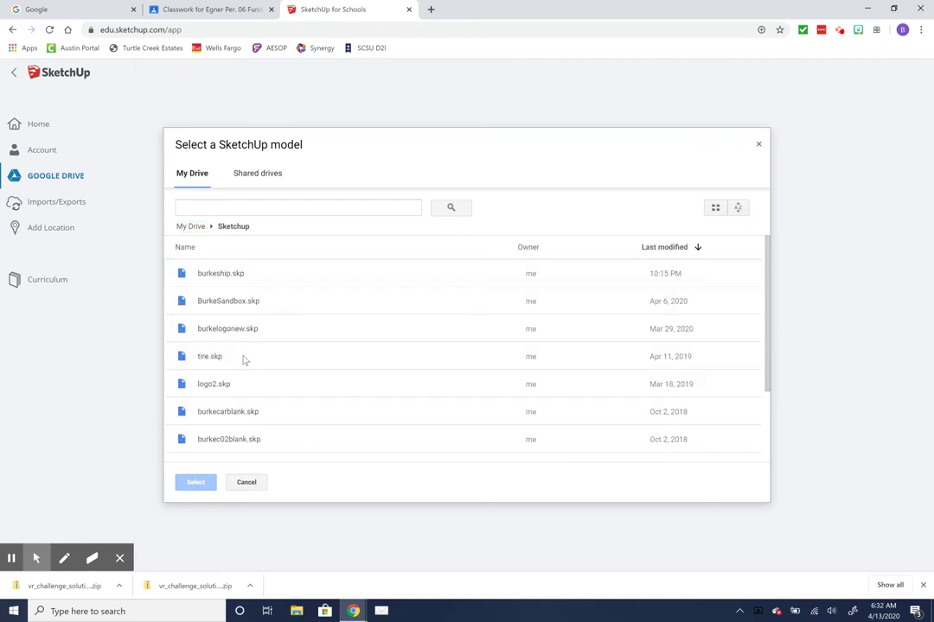
pyautogui.click(231, 277)
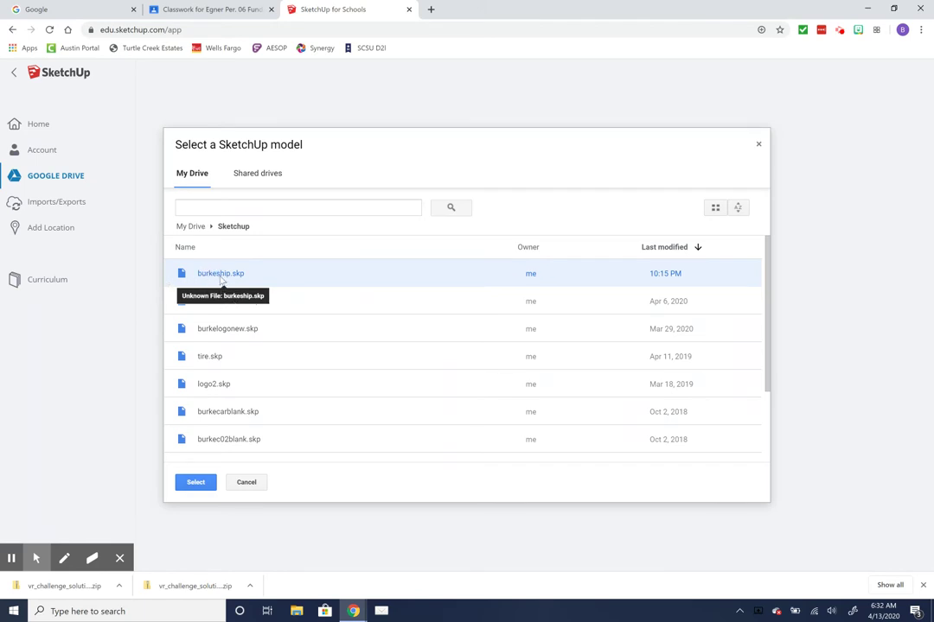
pyautogui.doubleClick(223, 275)
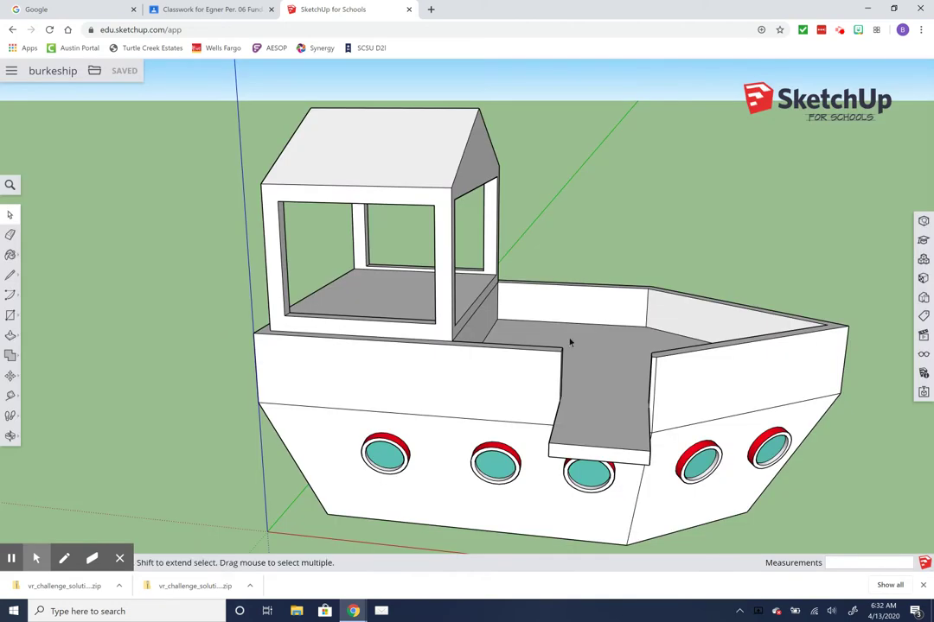
pyautogui.scroll(-3, 558, 243)
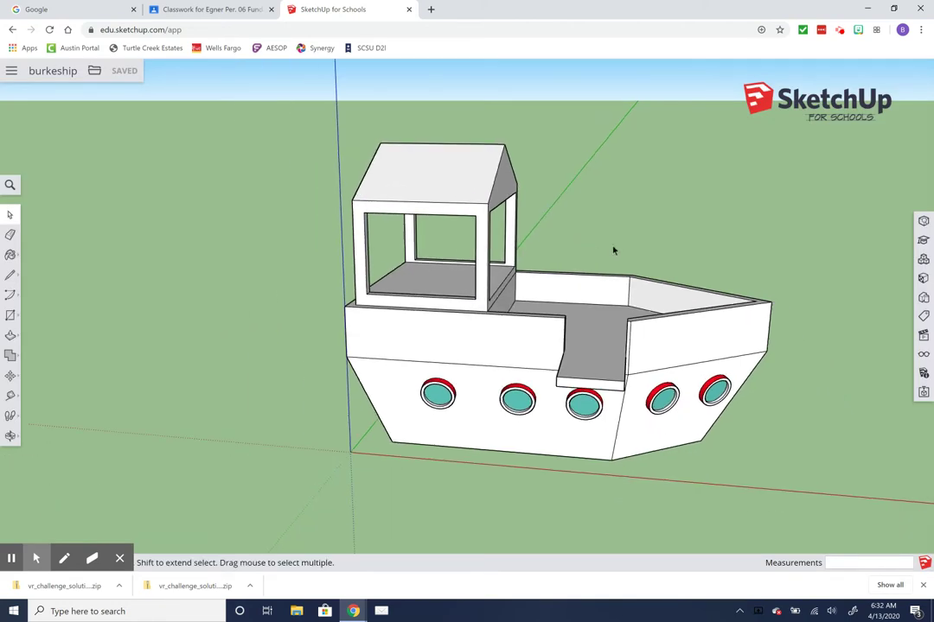
pyautogui.click(11, 436)
pyautogui.moveTo(862, 453); pyautogui.dragTo(543, 414)
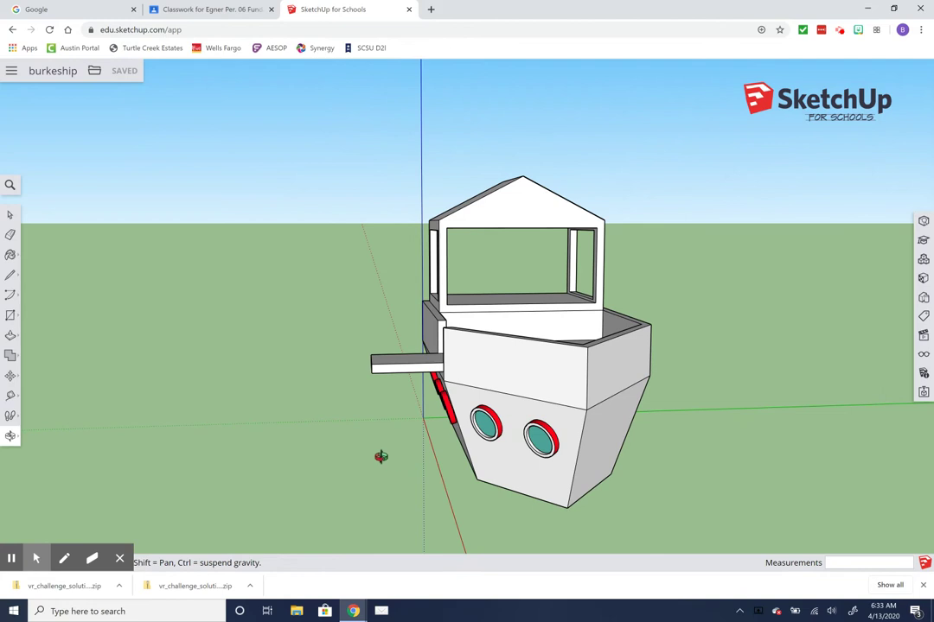
pyautogui.moveTo(381, 456); pyautogui.dragTo(565, 446)
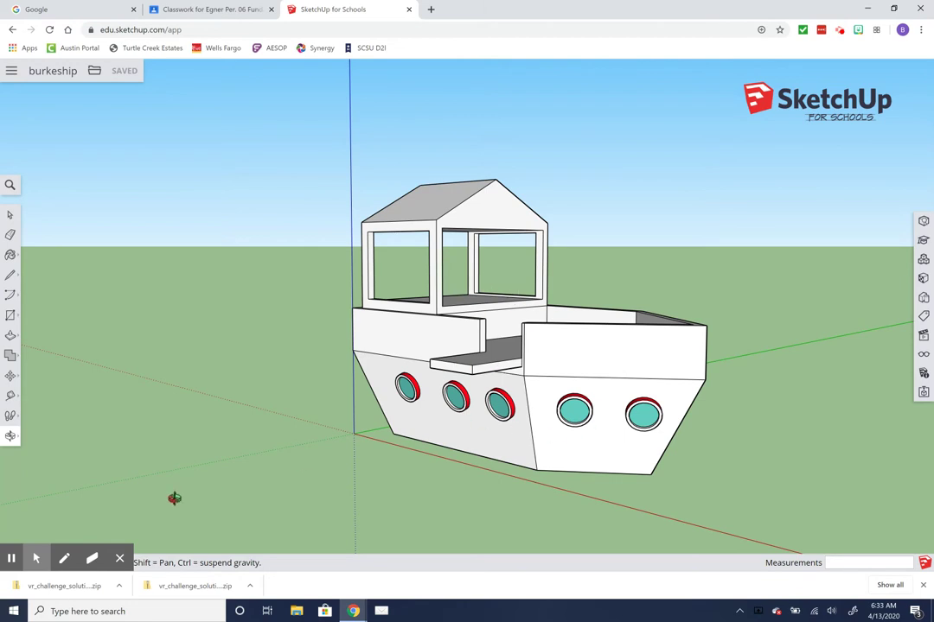
pyautogui.moveTo(178, 493); pyautogui.dragTo(523, 519)
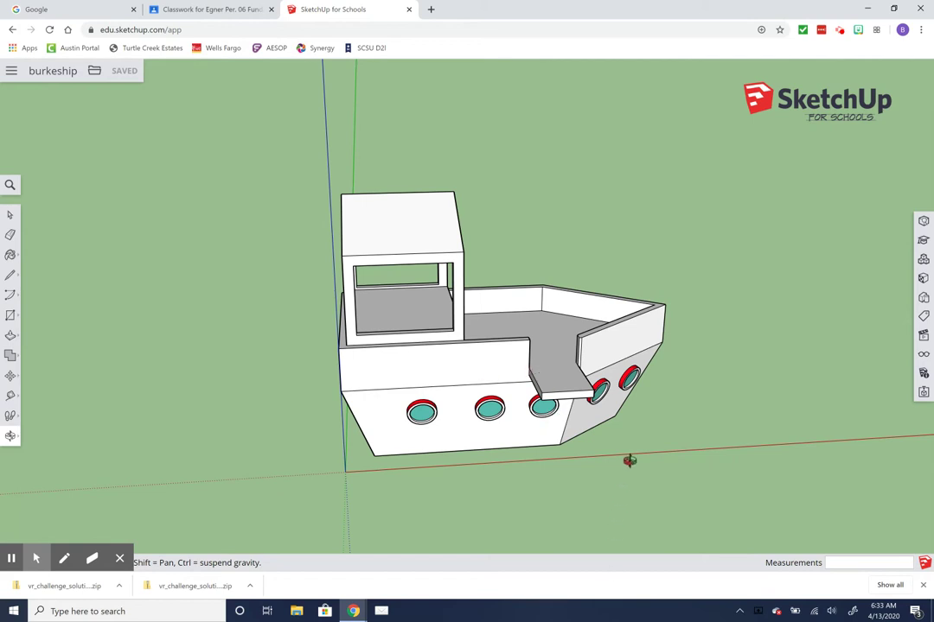
pyautogui.moveTo(759, 442); pyautogui.dragTo(734, 427)
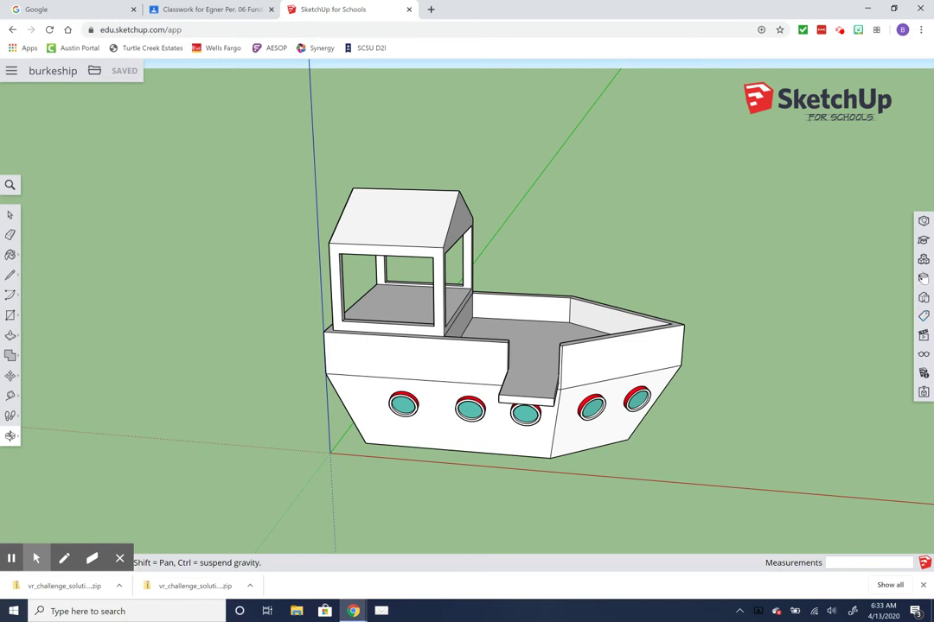
# Step: Search 3D Warehouse in the Components panel for 'flag'
pyautogui.click(922, 261)
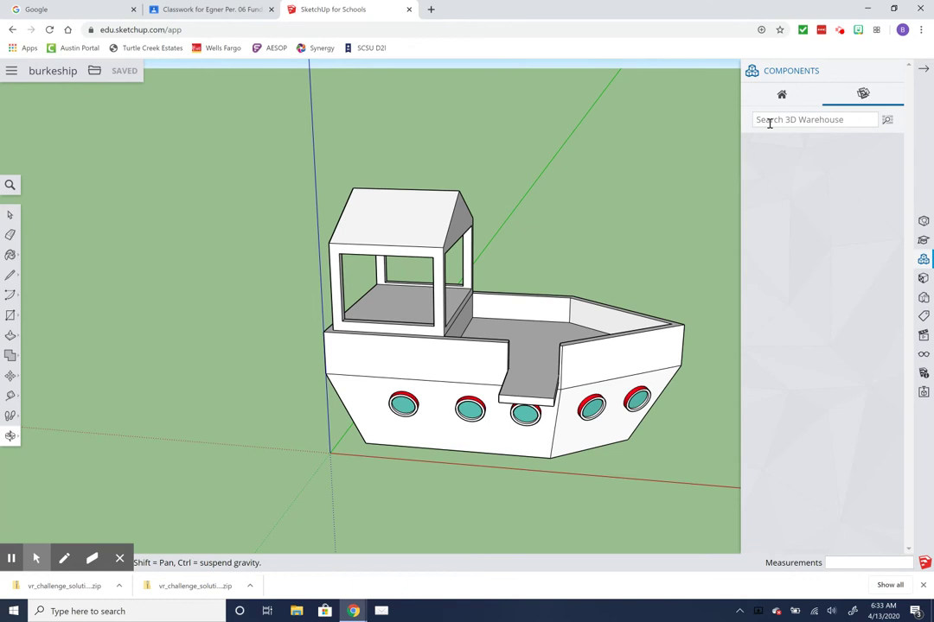
pyautogui.click(769, 122)
pyautogui.write('flag')
pyautogui.press('Return')
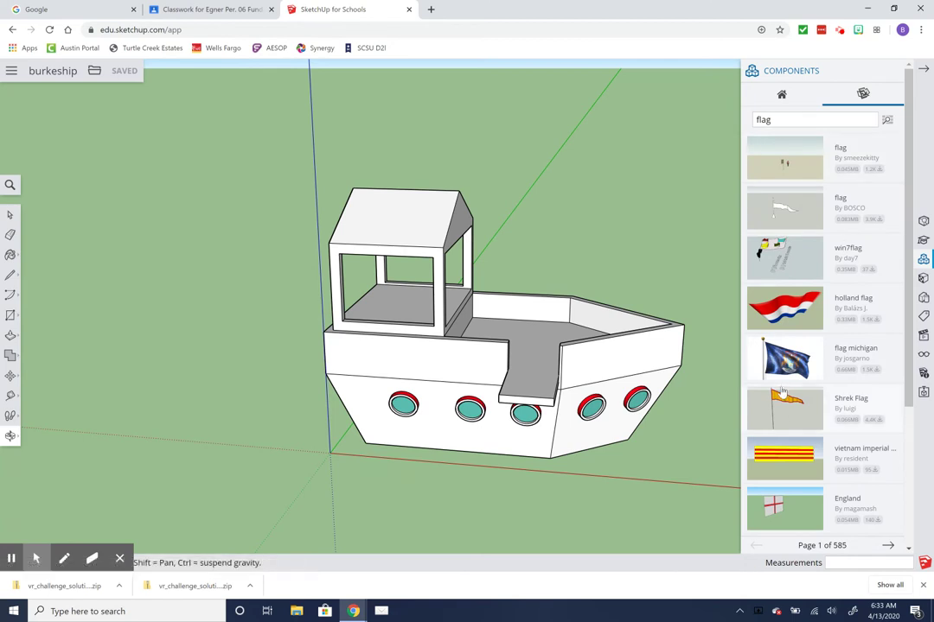
# Step: Load the Shrek Flag from the search results into the model
pyautogui.scroll(-2, 781, 405)
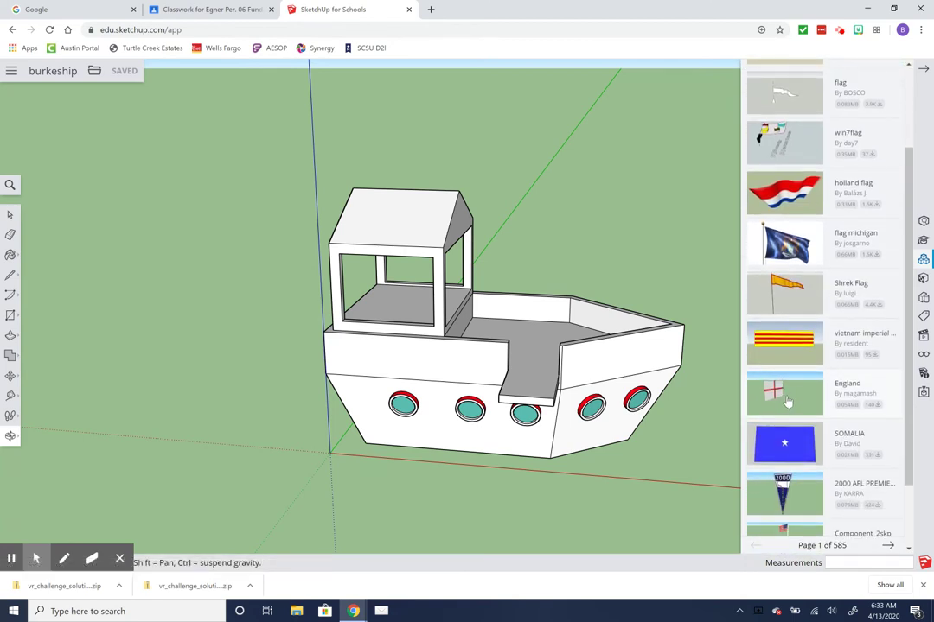
pyautogui.scroll(-1, 787, 402)
pyautogui.scroll(-1, 786, 417)
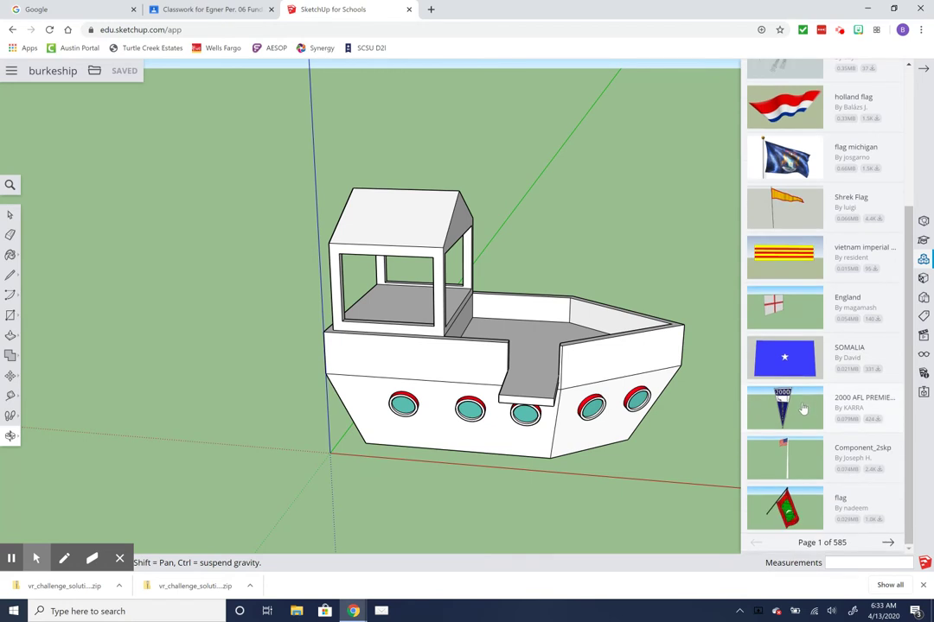
pyautogui.scroll(1, 812, 399)
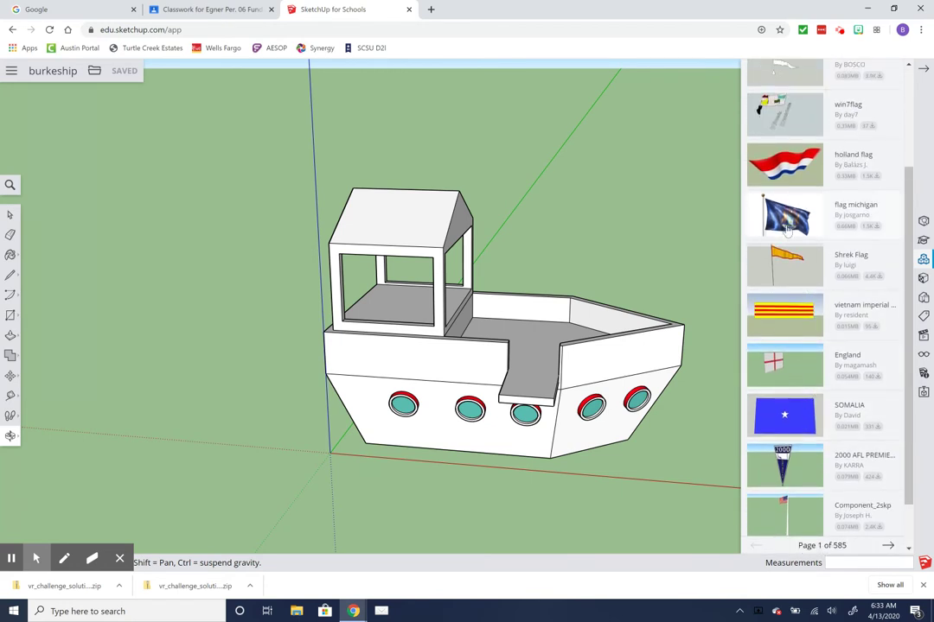
pyautogui.click(787, 268)
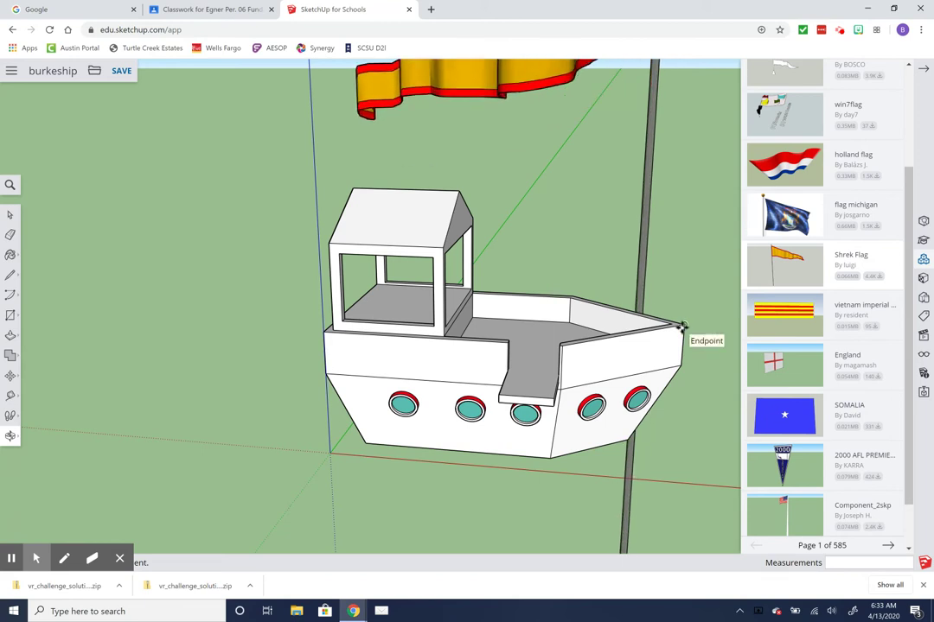
# Step: Place the Shrek Flag at the boat's bow and scale it down to boat size
pyautogui.click(683, 325)
pyautogui.scroll(-6, 731, 378)
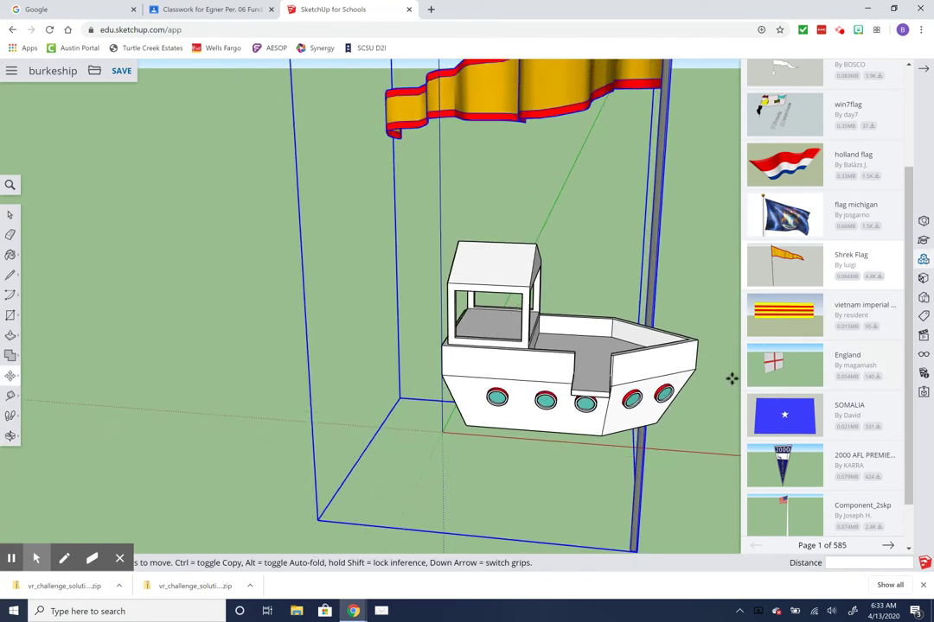
pyautogui.scroll(-2, 584, 320)
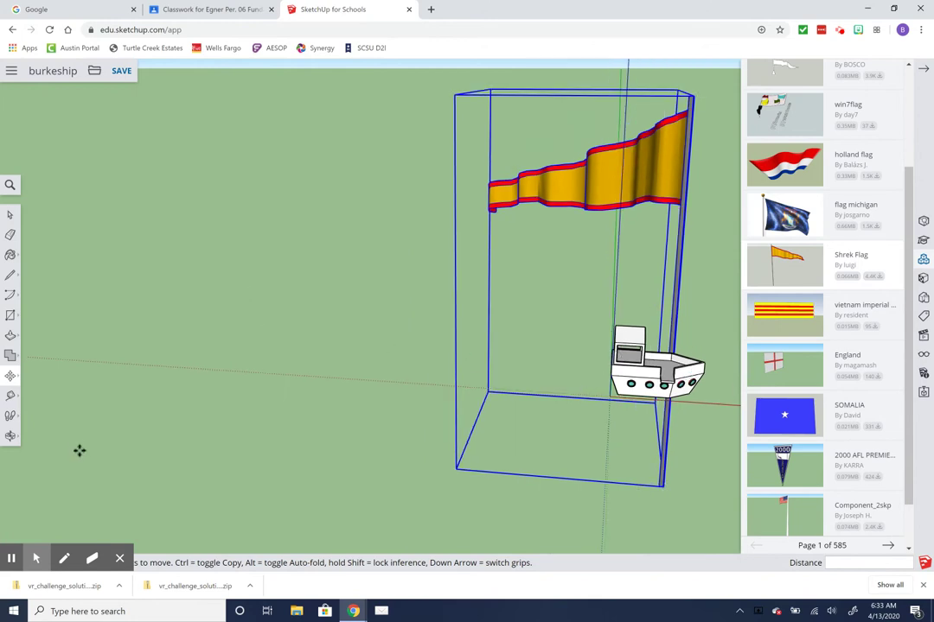
pyautogui.click(11, 438)
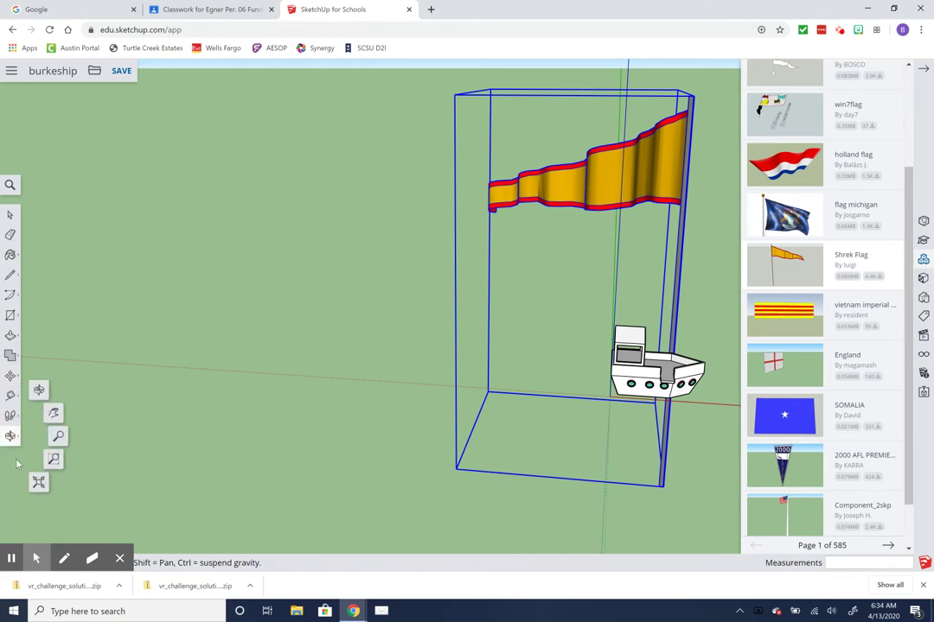
pyautogui.click(11, 376)
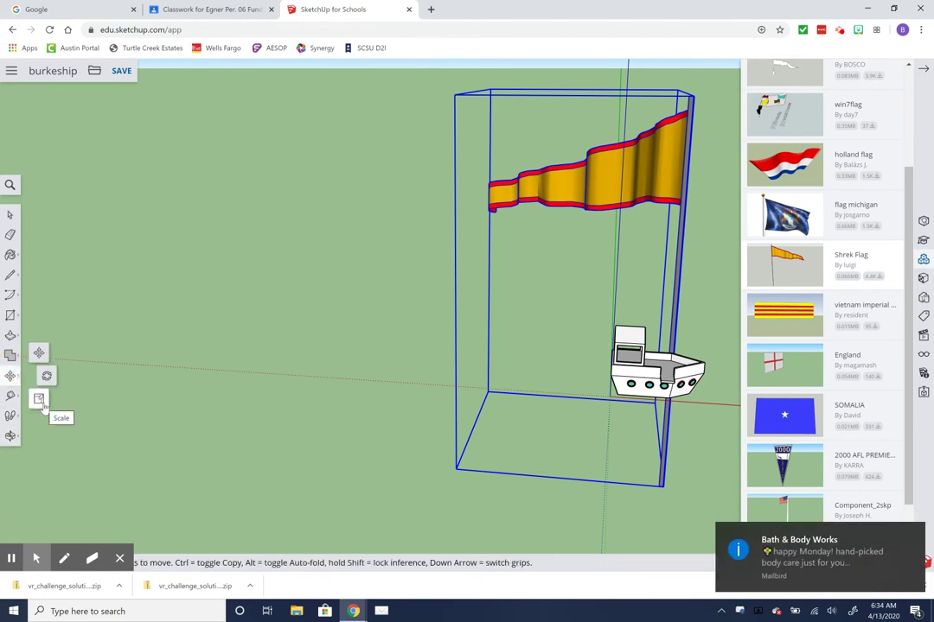
pyautogui.click(38, 399)
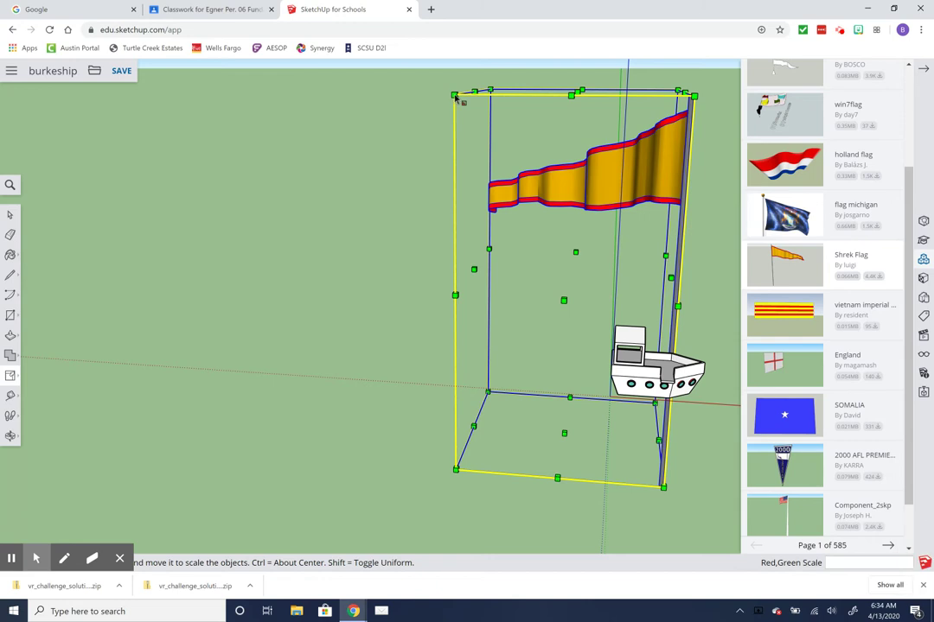
pyautogui.moveTo(454, 97); pyautogui.dragTo(636, 321)
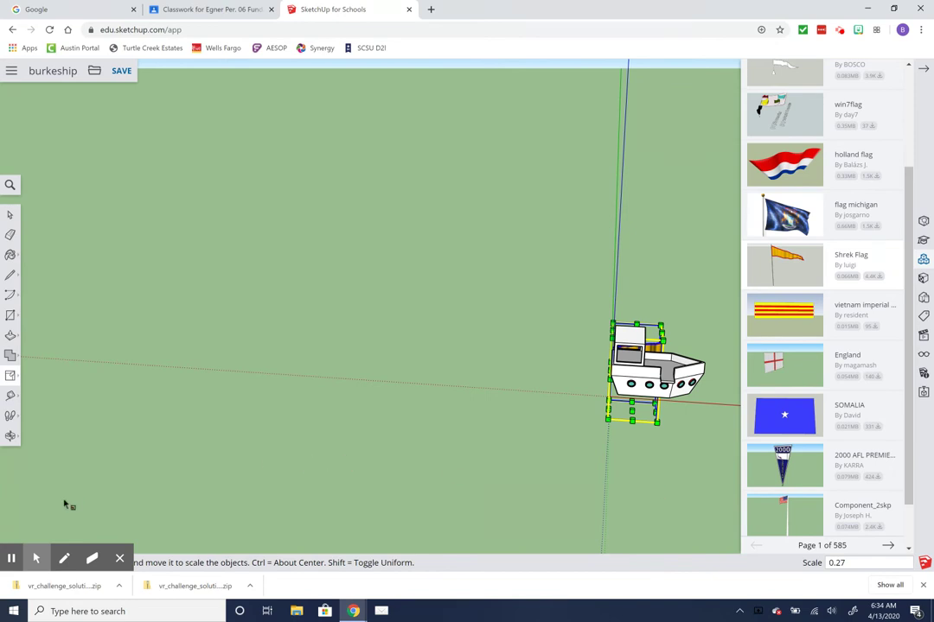
# Step: Adjust the flag's scale again and orbit the view upward to show the sky
pyautogui.click(11, 436)
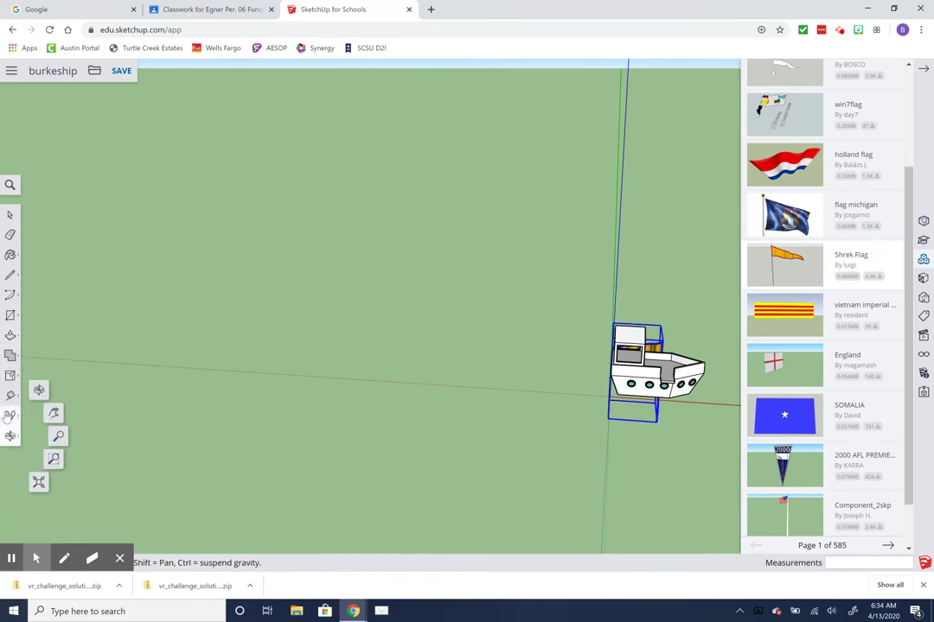
pyautogui.click(10, 375)
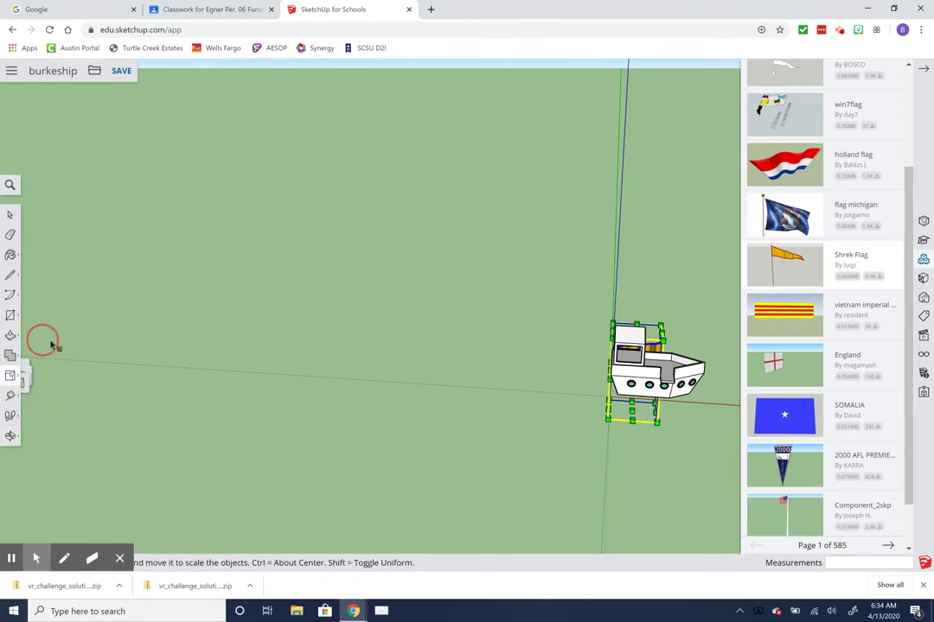
pyautogui.click(379, 385)
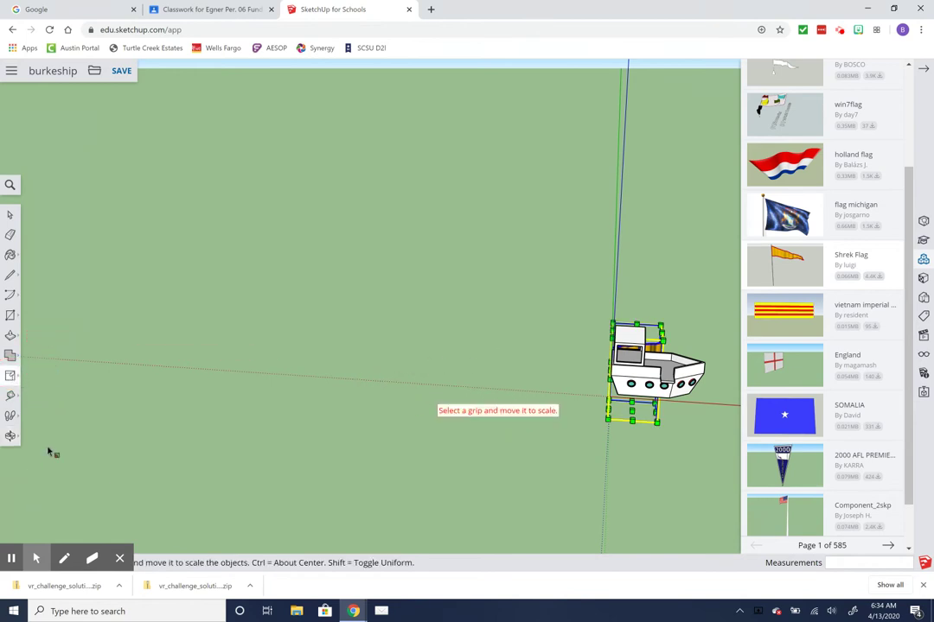
pyautogui.click(11, 436)
pyautogui.moveTo(502, 411); pyautogui.dragTo(627, 385)
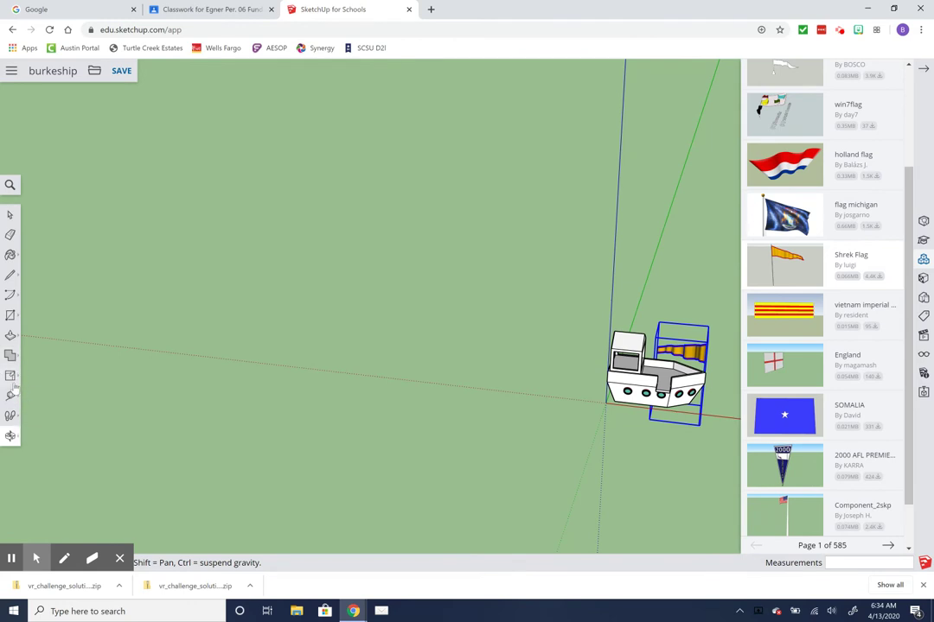
# Step: Move the Shrek Flag up above the boat and orbit around to face the bow
pyautogui.click(11, 436)
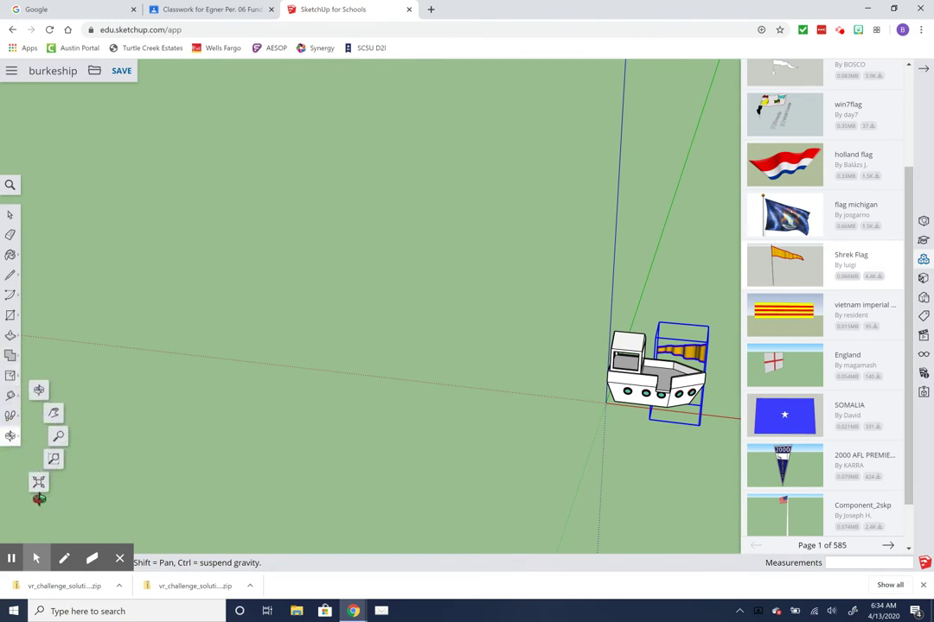
pyautogui.click(11, 375)
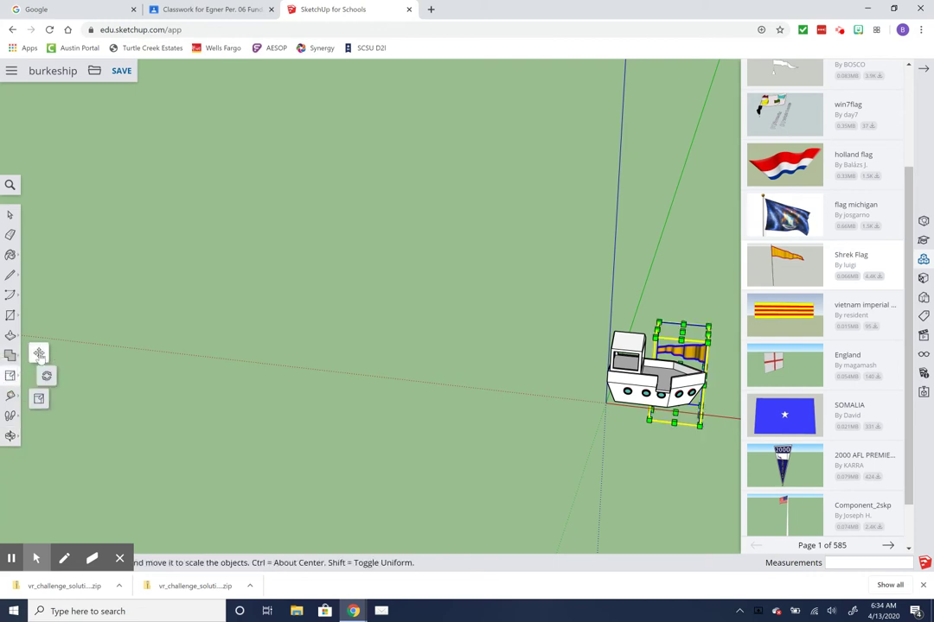
pyautogui.click(39, 352)
pyautogui.click(699, 352)
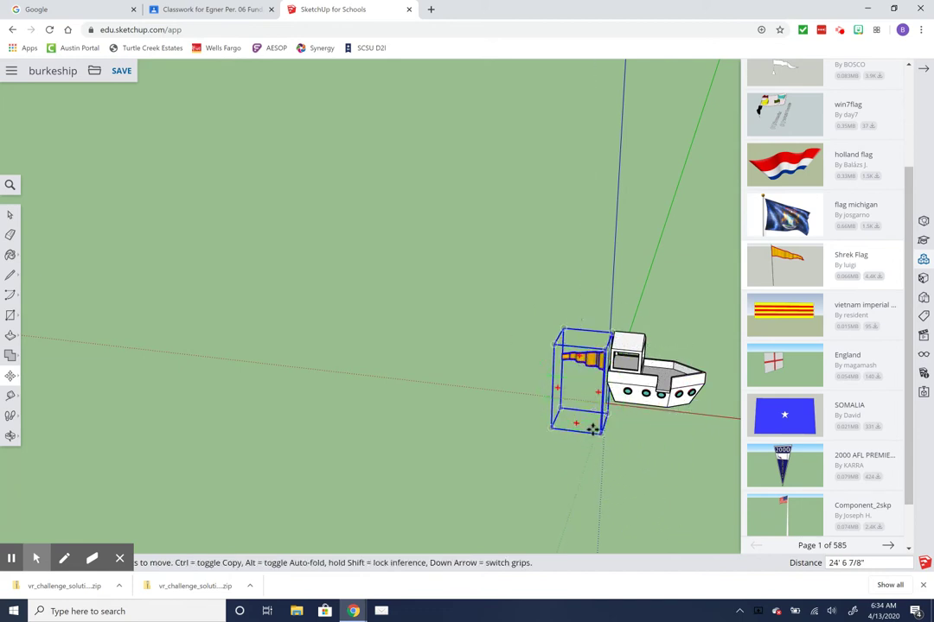
pyautogui.click(603, 434)
pyautogui.moveTo(603, 434); pyautogui.dragTo(560, 467)
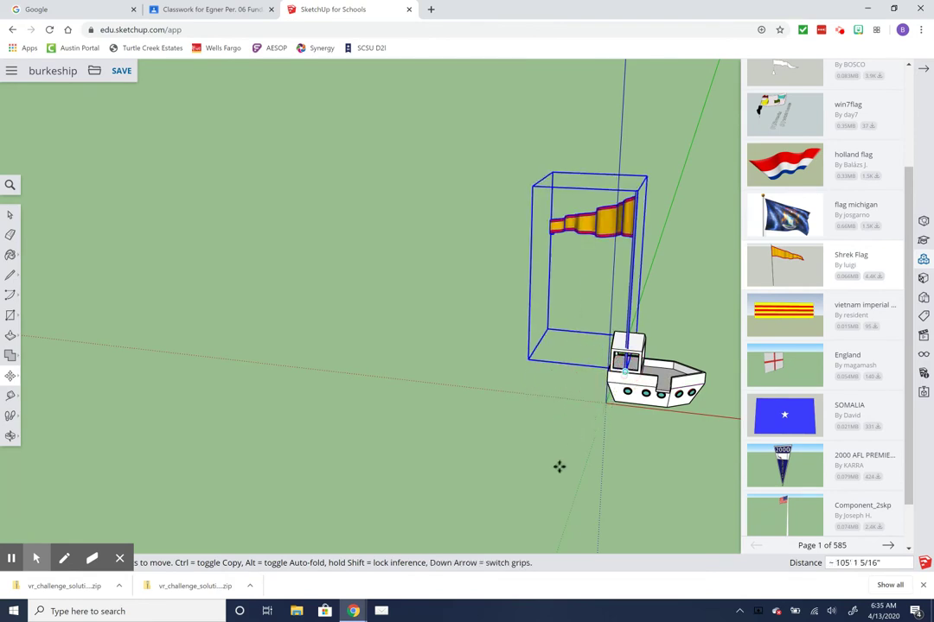
pyautogui.click(10, 436)
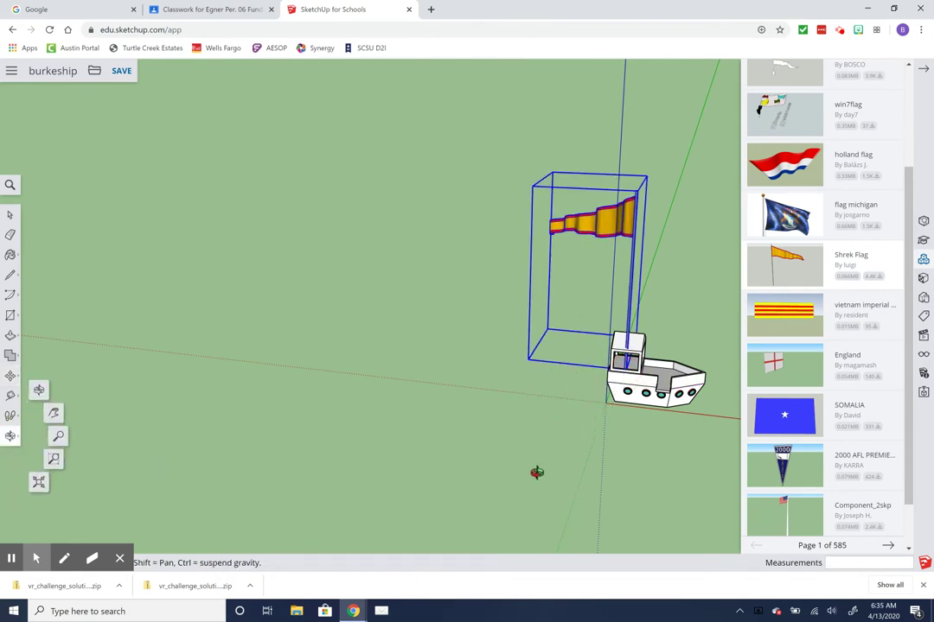
pyautogui.moveTo(573, 471); pyautogui.dragTo(383, 400)
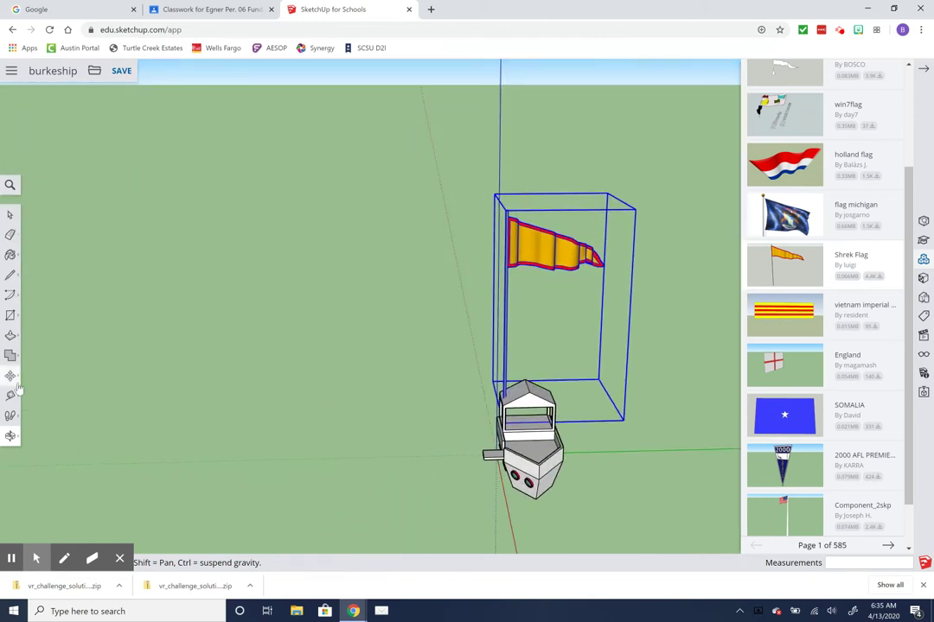
# Step: Scale the Shrek Flag down to 0.11 of its size
pyautogui.click(10, 355)
pyautogui.click(38, 395)
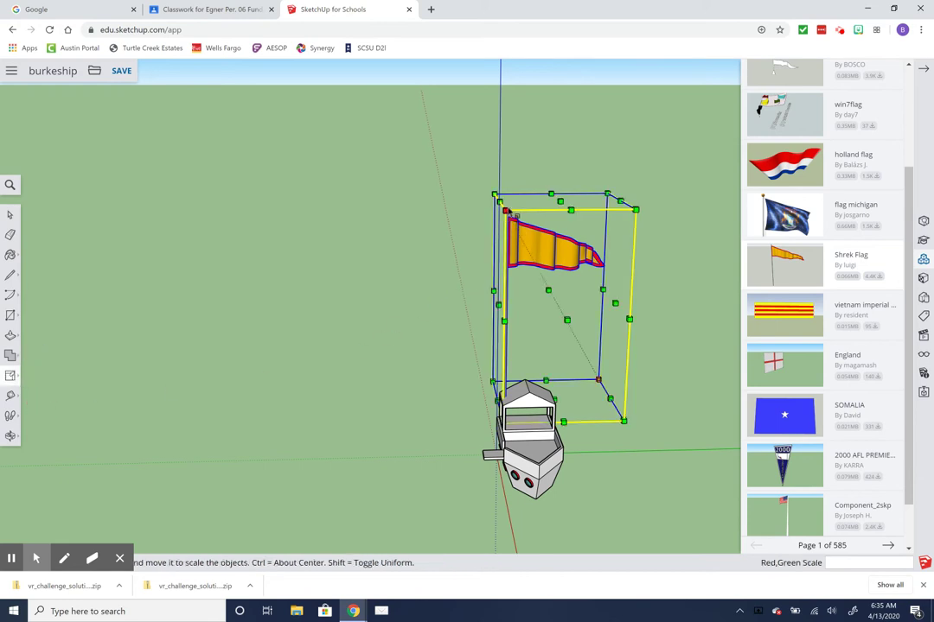
pyautogui.moveTo(507, 210); pyautogui.dragTo(592, 339)
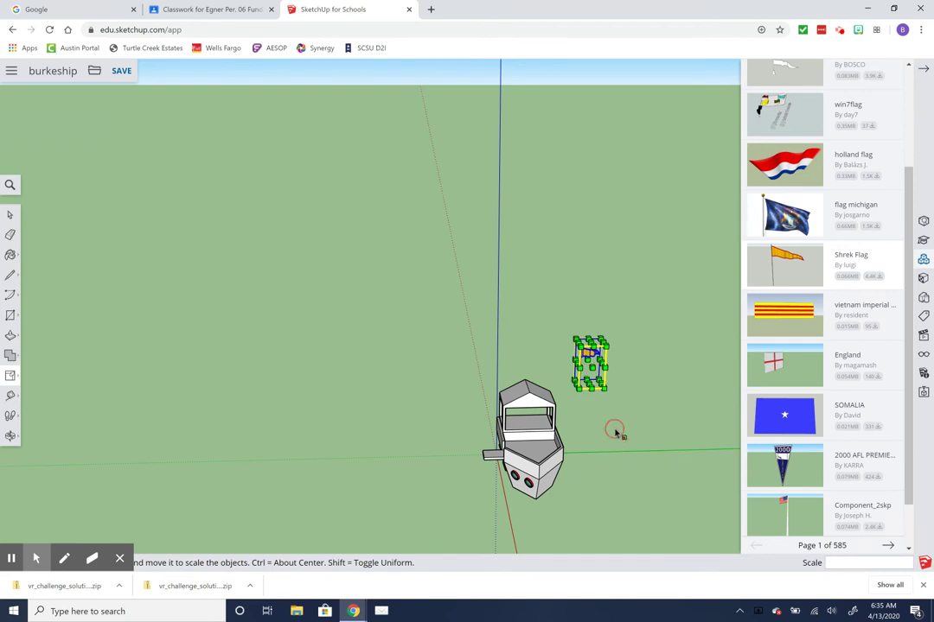
# Step: Move the small flag onto the deck beside the cabin
pyautogui.click(11, 376)
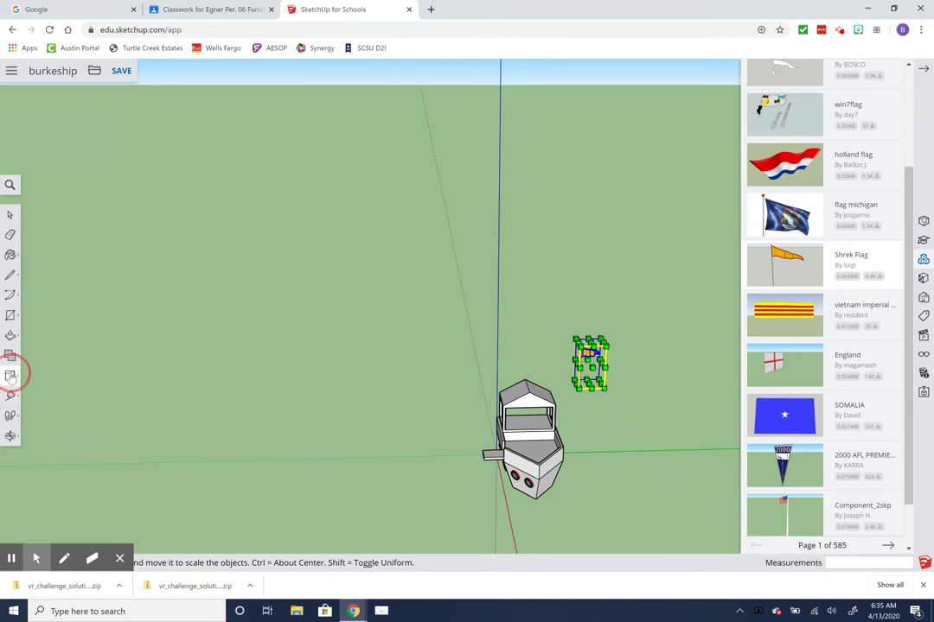
pyautogui.click(39, 354)
pyautogui.moveTo(688, 465); pyautogui.dragTo(627, 564)
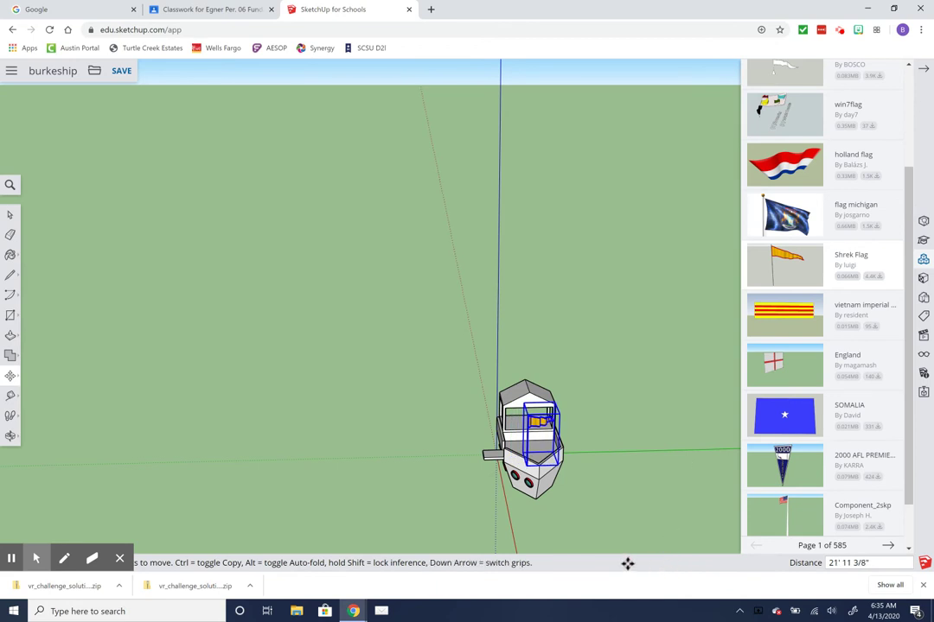
pyautogui.moveTo(401, 495); pyautogui.dragTo(460, 520)
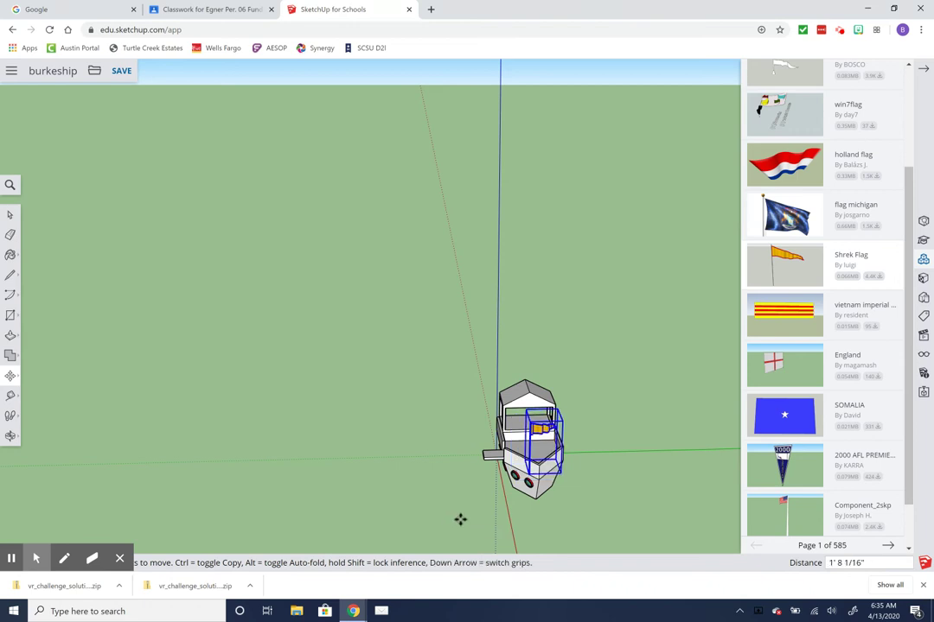
# Step: Walk toward the boat and zoom in closely on its lower part
pyautogui.click(11, 436)
pyautogui.moveTo(270, 421); pyautogui.dragTo(338, 496)
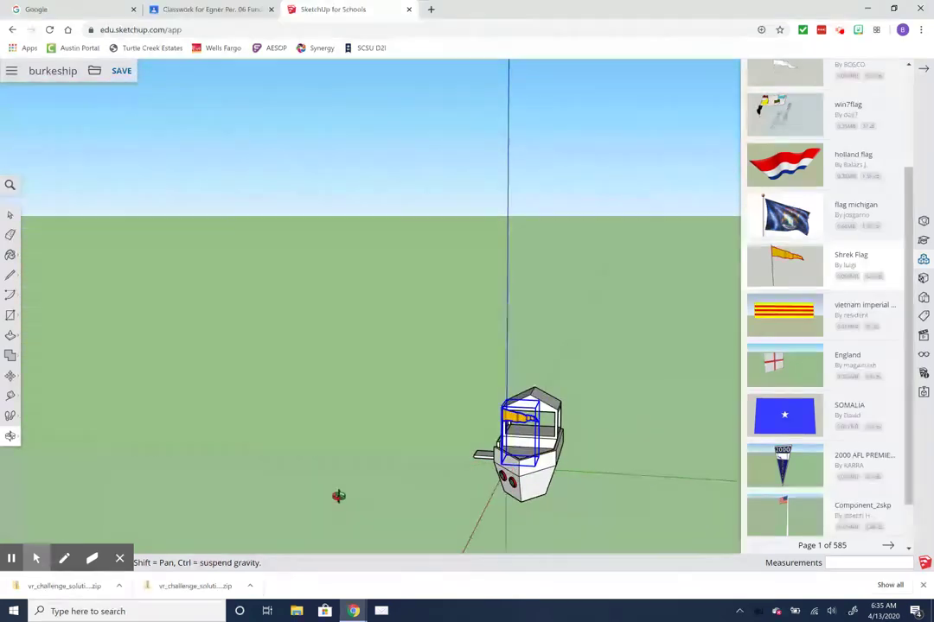
pyautogui.click(10, 436)
pyautogui.click(54, 459)
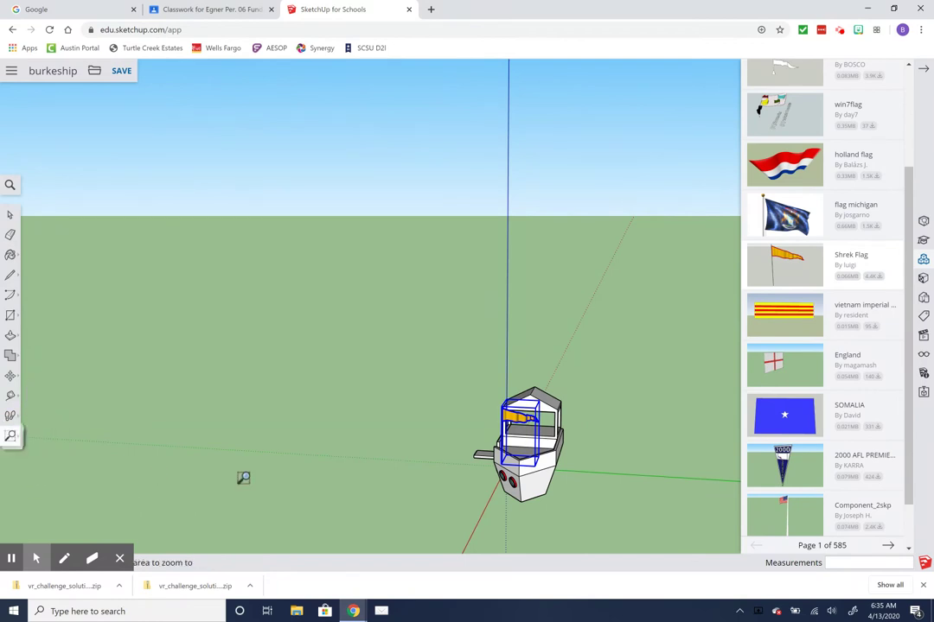
pyautogui.scroll(2, 443, 480)
pyautogui.scroll(3, 442, 481)
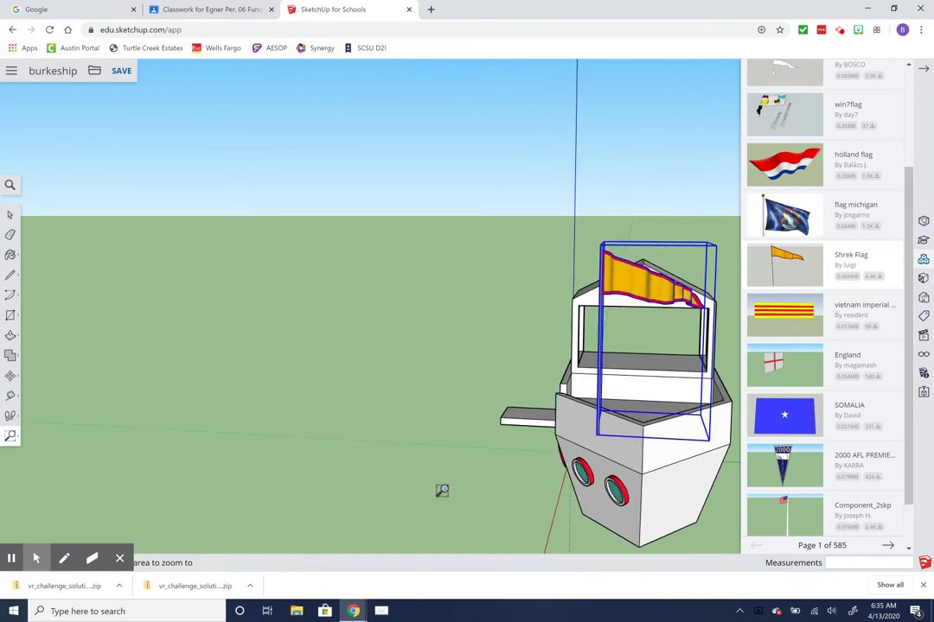
pyautogui.moveTo(456, 492); pyautogui.dragTo(575, 508)
pyautogui.press('m')
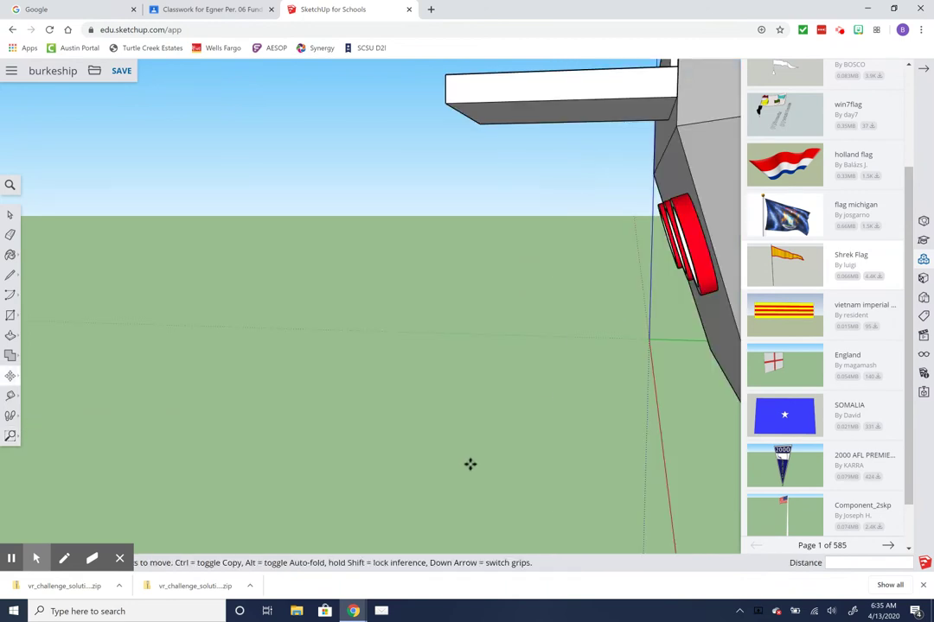
pyautogui.scroll(-5, 470, 465)
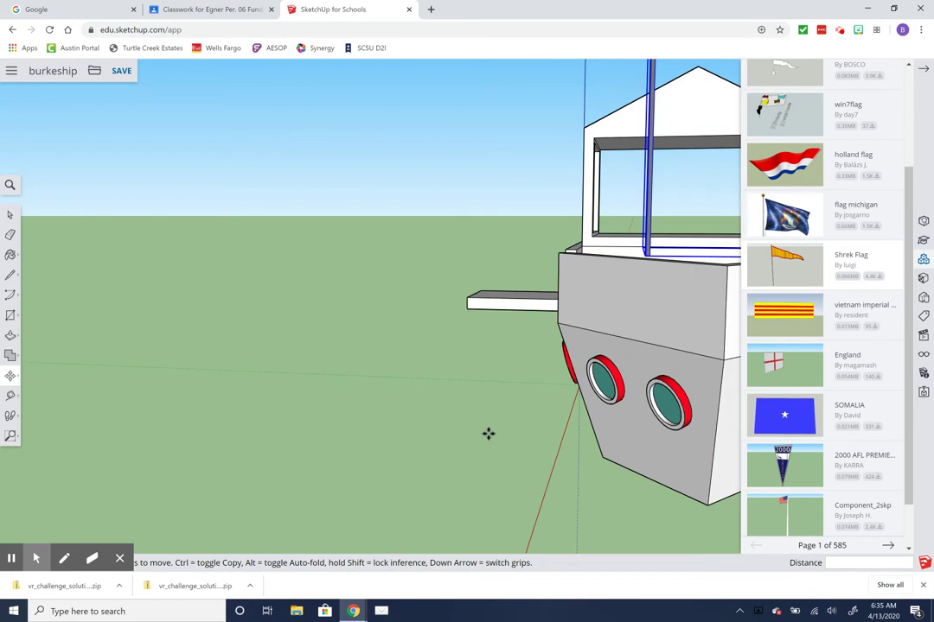
pyautogui.scroll(-1, 489, 434)
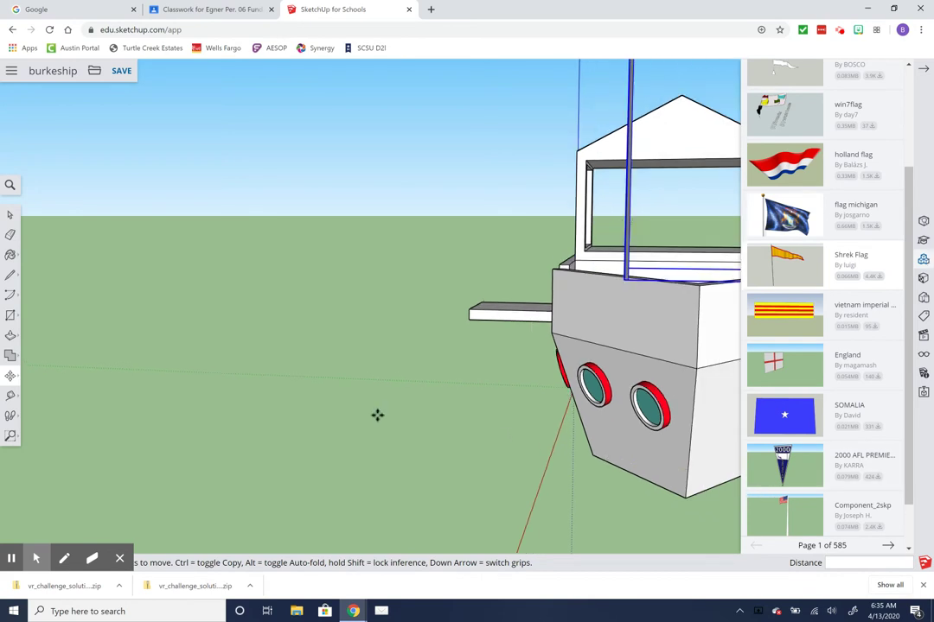
# Step: Zoom to fit the boat and flag, then walk and pan to frame the cabin and flag
pyautogui.click(13, 436)
pyautogui.click(39, 483)
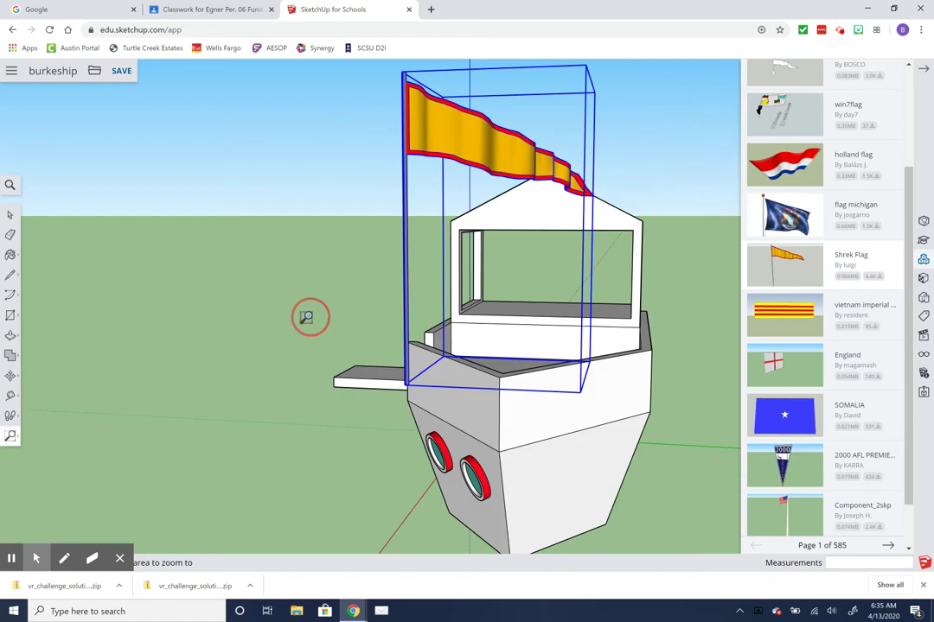
pyautogui.scroll(5, 316, 354)
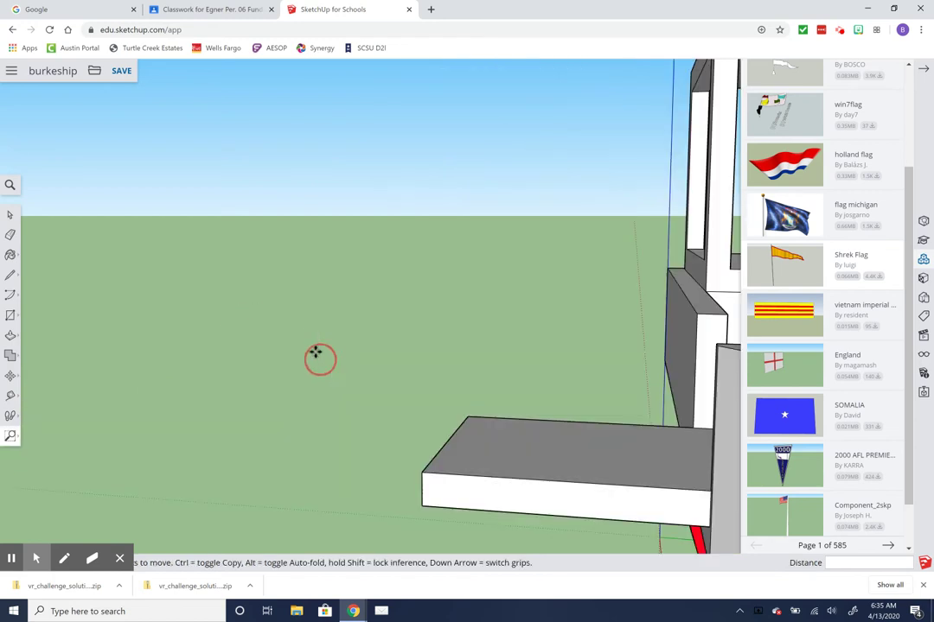
pyautogui.click(10, 436)
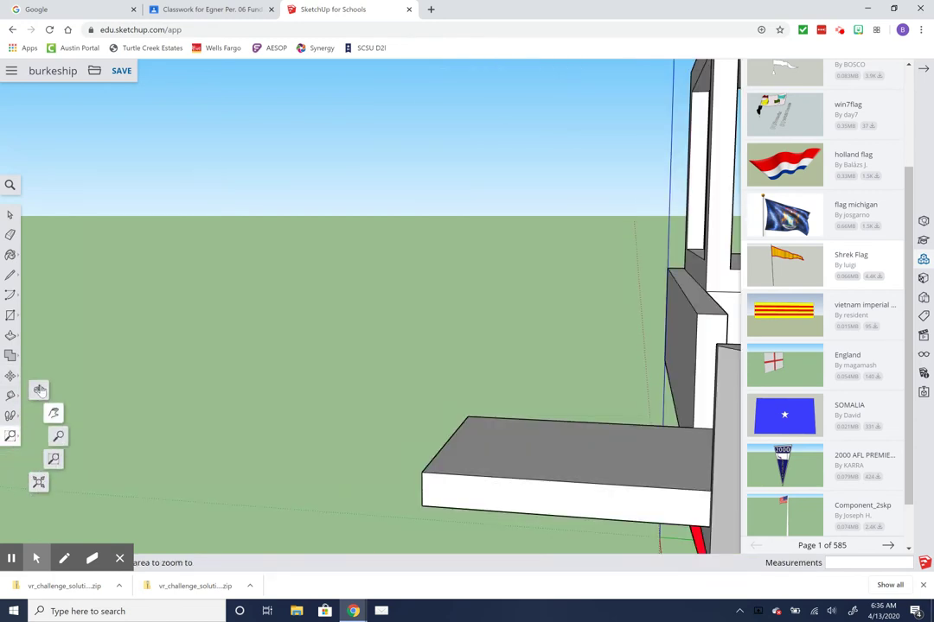
pyautogui.click(39, 389)
pyautogui.moveTo(472, 300); pyautogui.dragTo(348, 353)
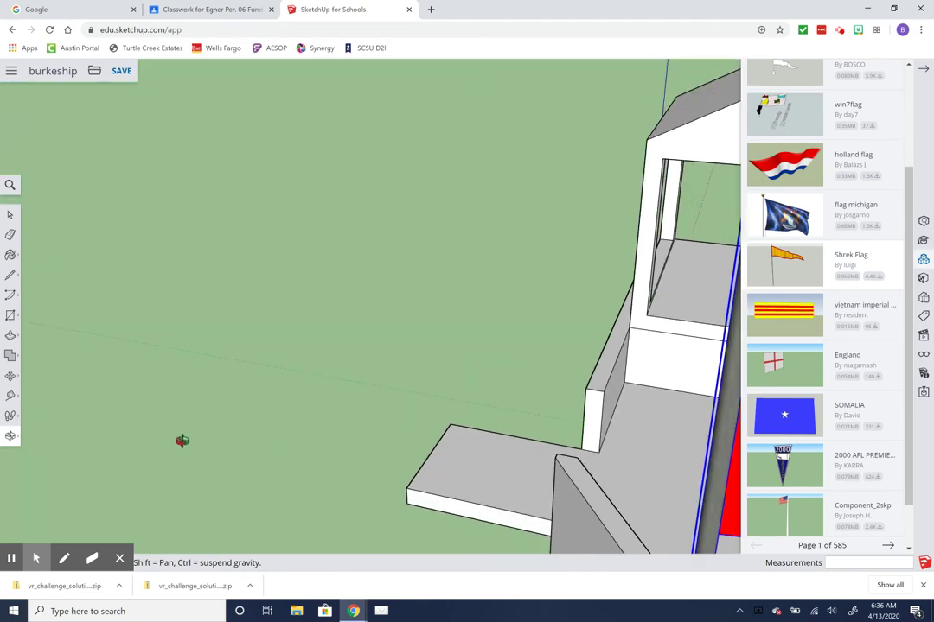
pyautogui.click(10, 437)
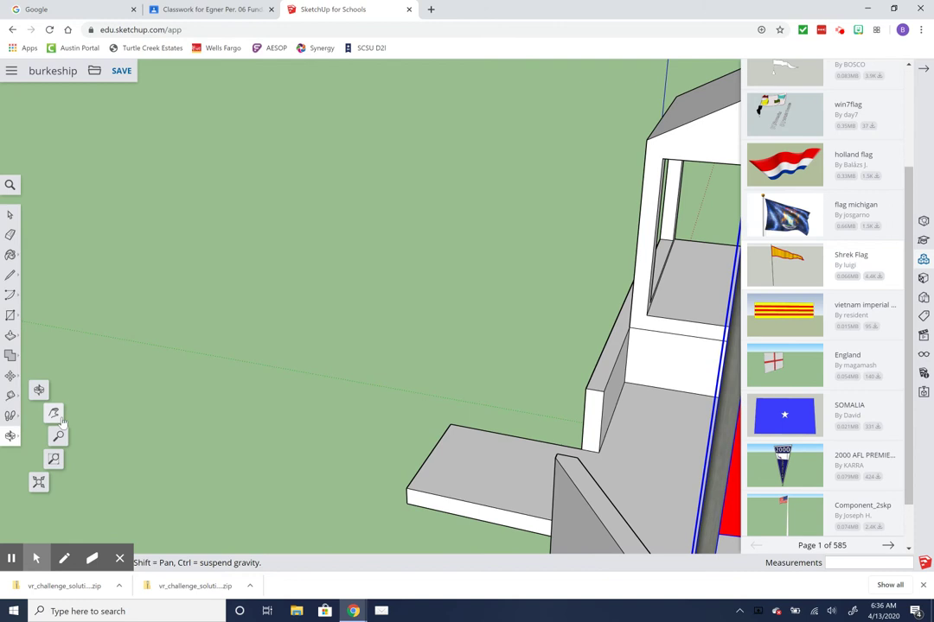
pyautogui.click(60, 418)
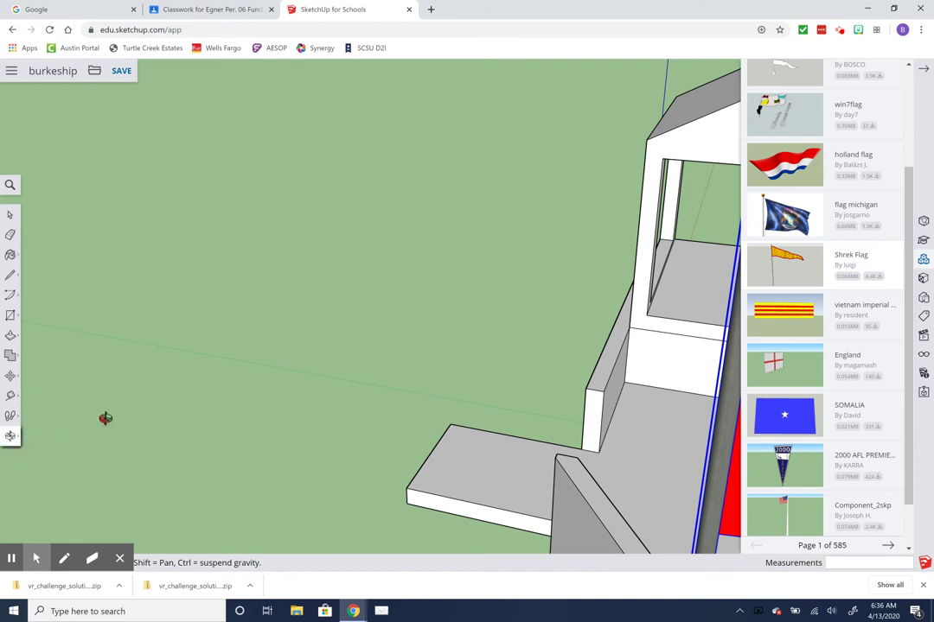
pyautogui.click(12, 438)
pyautogui.click(53, 415)
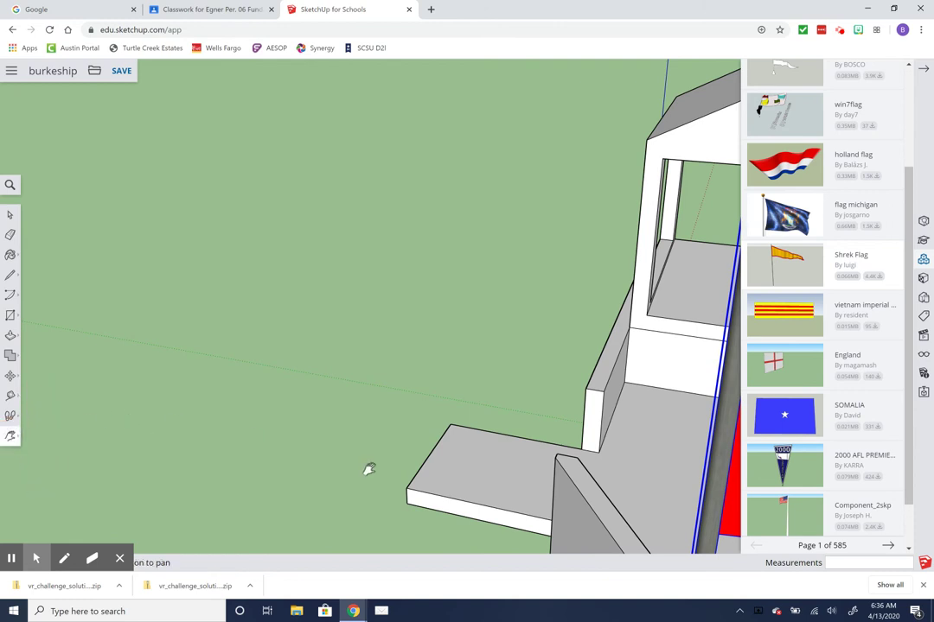
pyautogui.moveTo(367, 472); pyautogui.dragTo(513, 467)
pyautogui.moveTo(426, 471); pyautogui.dragTo(365, 464)
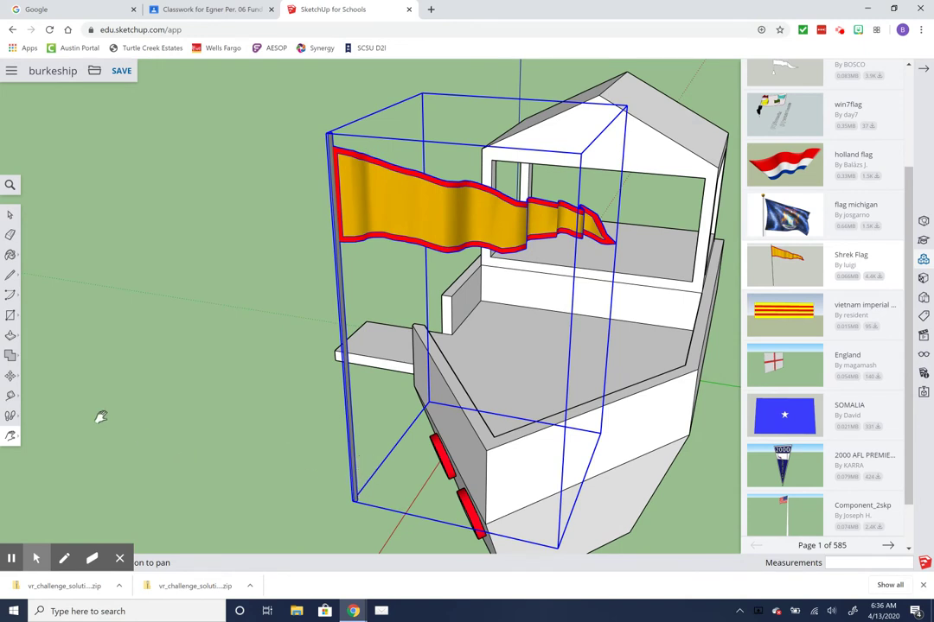
# Step: Move the flag so its pole's base sits on the deck
pyautogui.click(10, 395)
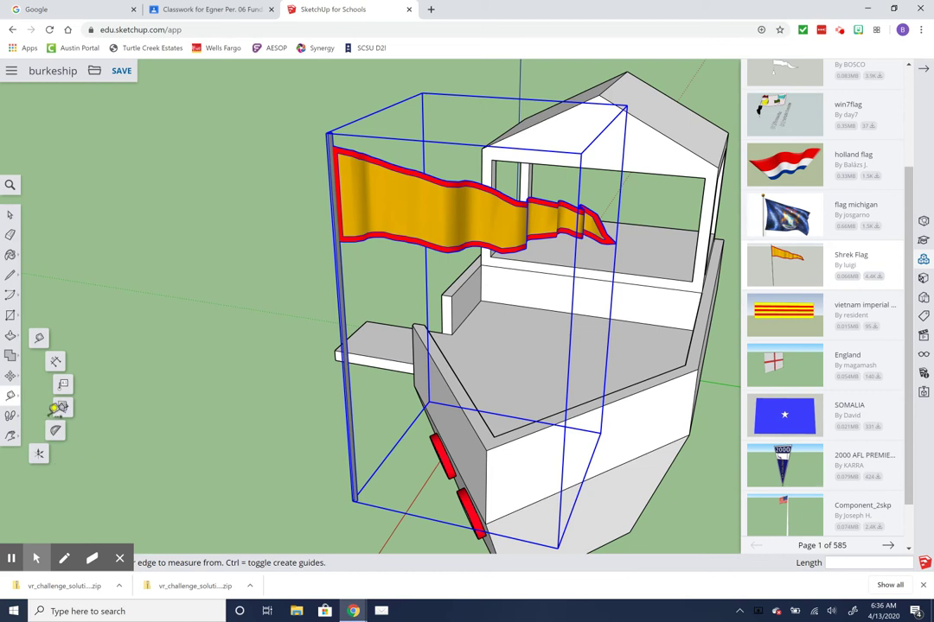
pyautogui.click(10, 375)
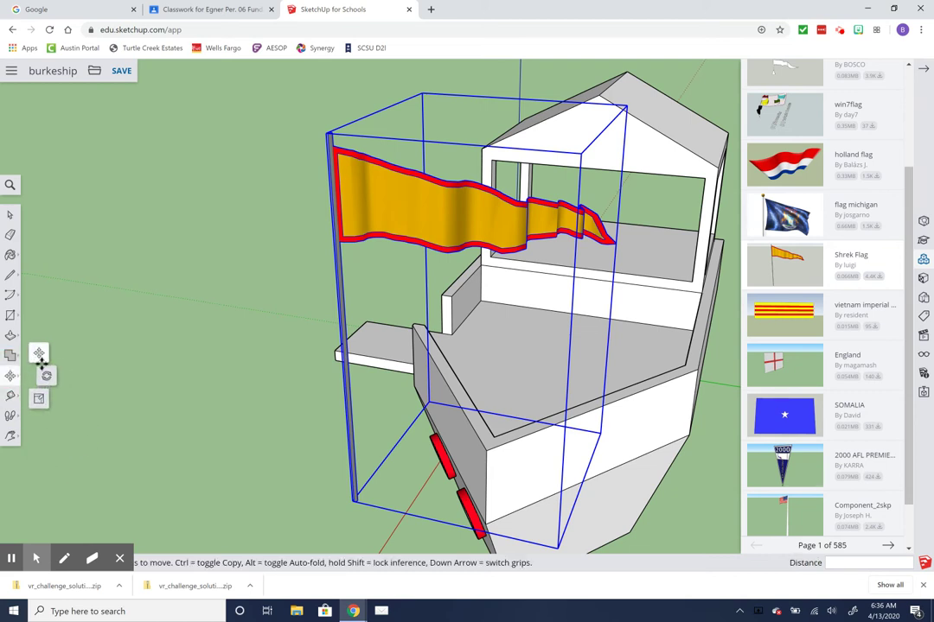
pyautogui.click(43, 350)
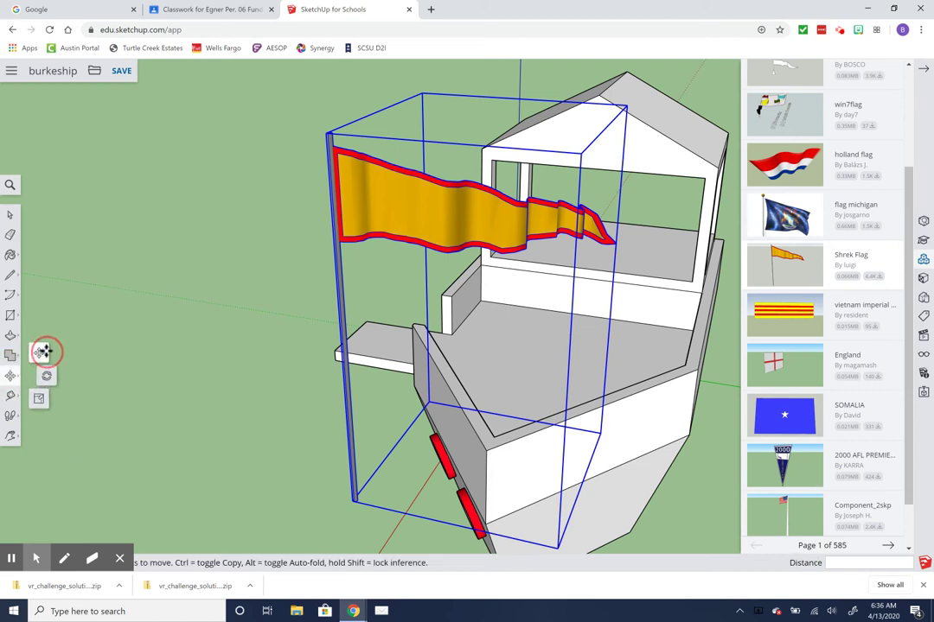
pyautogui.click(355, 498)
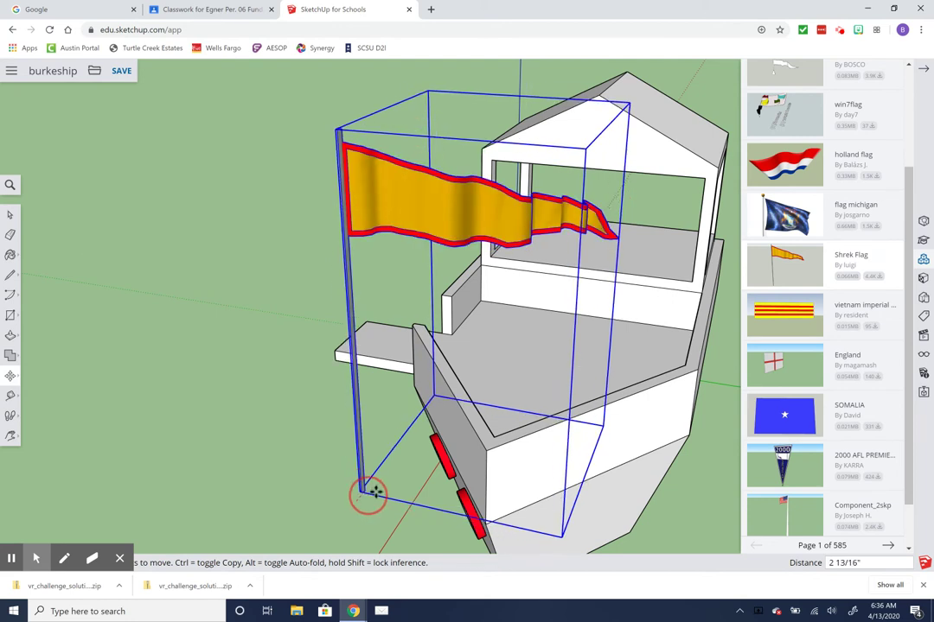
pyautogui.click(486, 451)
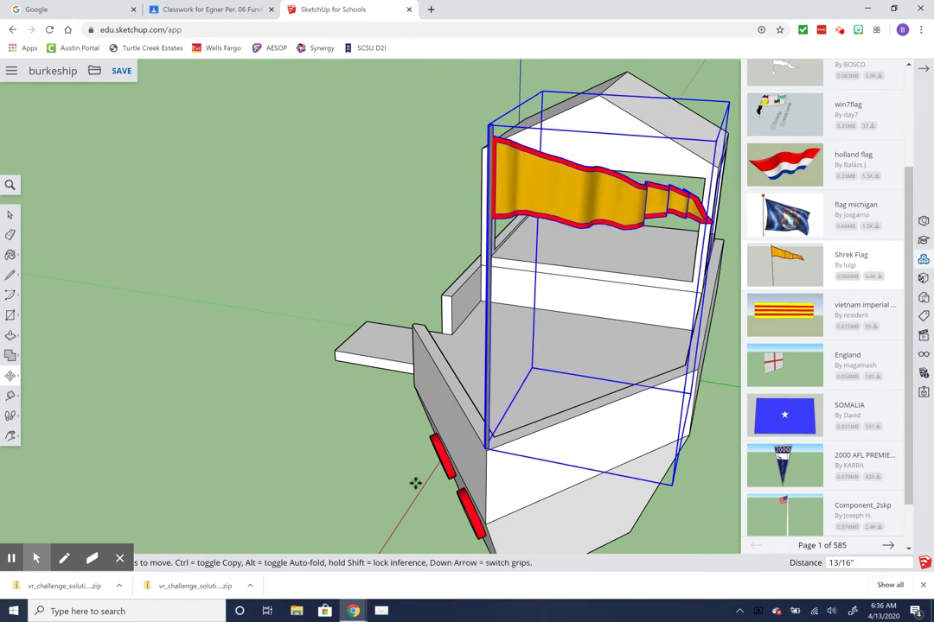
pyautogui.click(485, 449)
# Step: Fit the whole model in view and orbit around the boat to see the flag
pyautogui.click(11, 436)
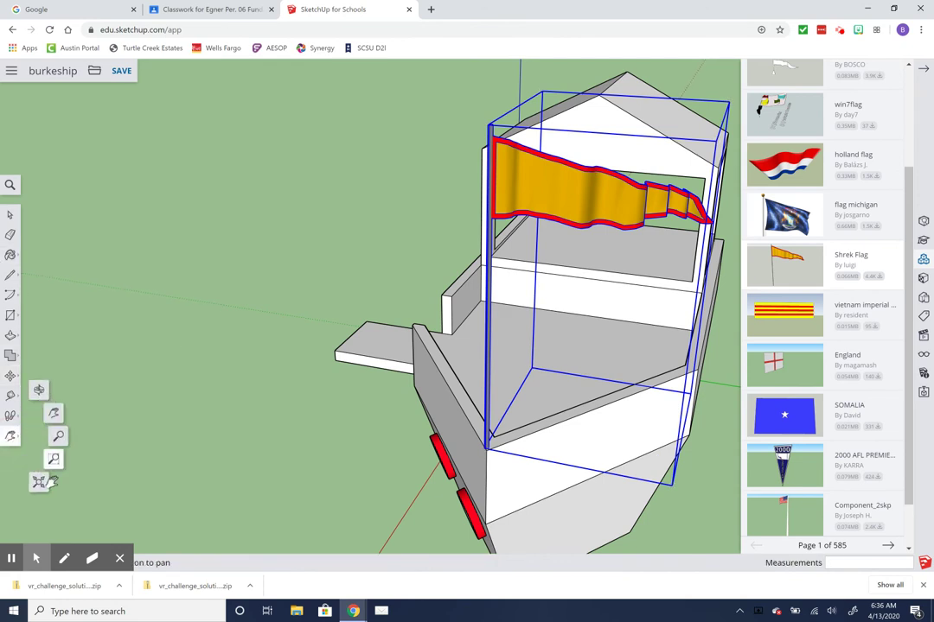
pyautogui.click(38, 485)
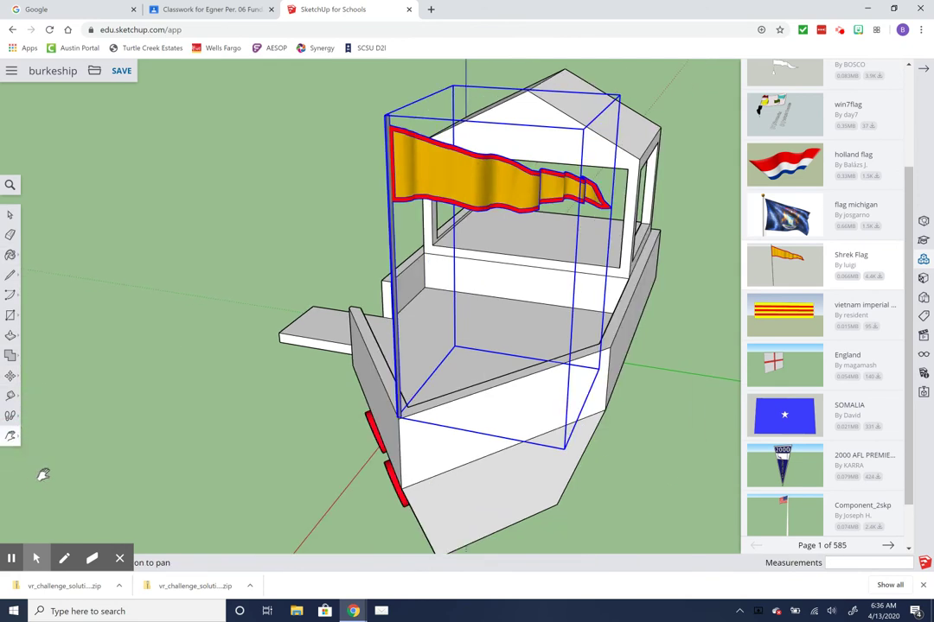
pyautogui.click(12, 437)
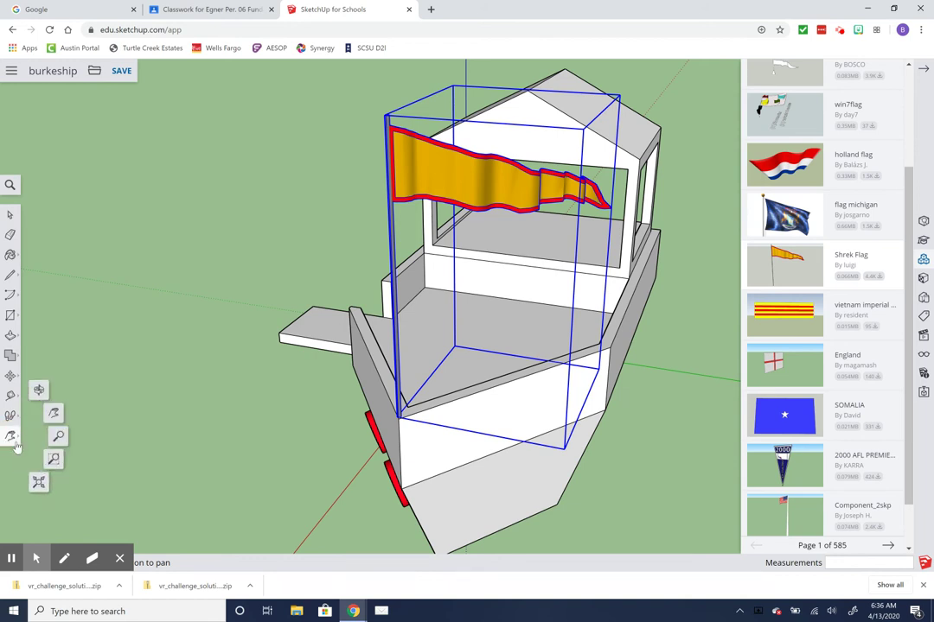
pyautogui.click(39, 391)
pyautogui.moveTo(247, 415)
pyautogui.mouseDown()
pyautogui.moveTo(365, 456)
pyautogui.moveTo(500, 529)
pyautogui.moveTo(546, 542)
pyautogui.moveTo(431, 522)
pyautogui.moveTo(55, 367)
pyautogui.moveTo(21, 298)
pyautogui.moveTo(178, 396)
pyautogui.moveTo(334, 442)
pyautogui.moveTo(256, 424)
pyautogui.moveTo(247, 410)
pyautogui.mouseUp()
pyautogui.click(11, 216)
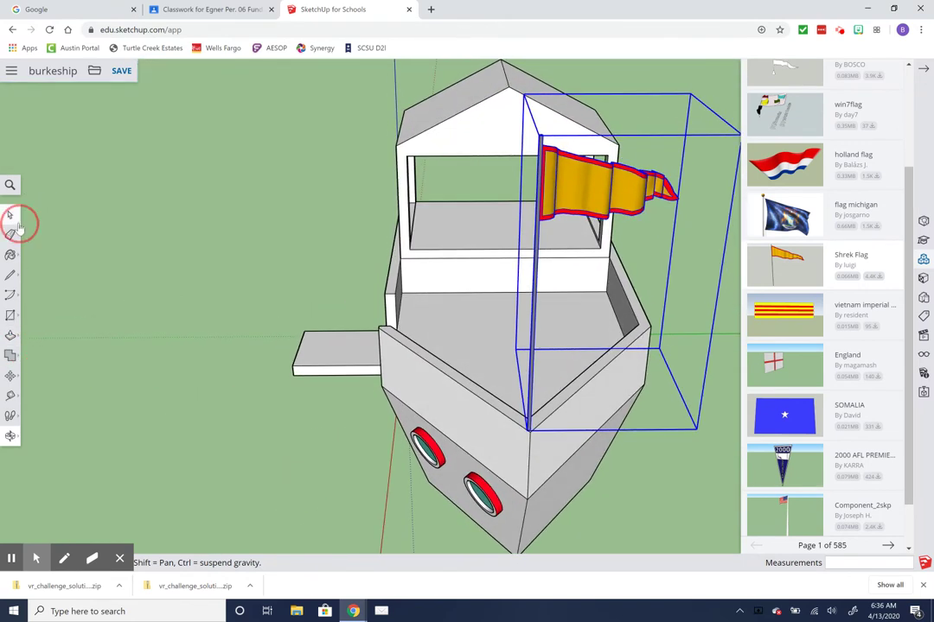
# Step: Deselect the Shrek flag and walk the camera round to the boat's side
pyautogui.click(106, 201)
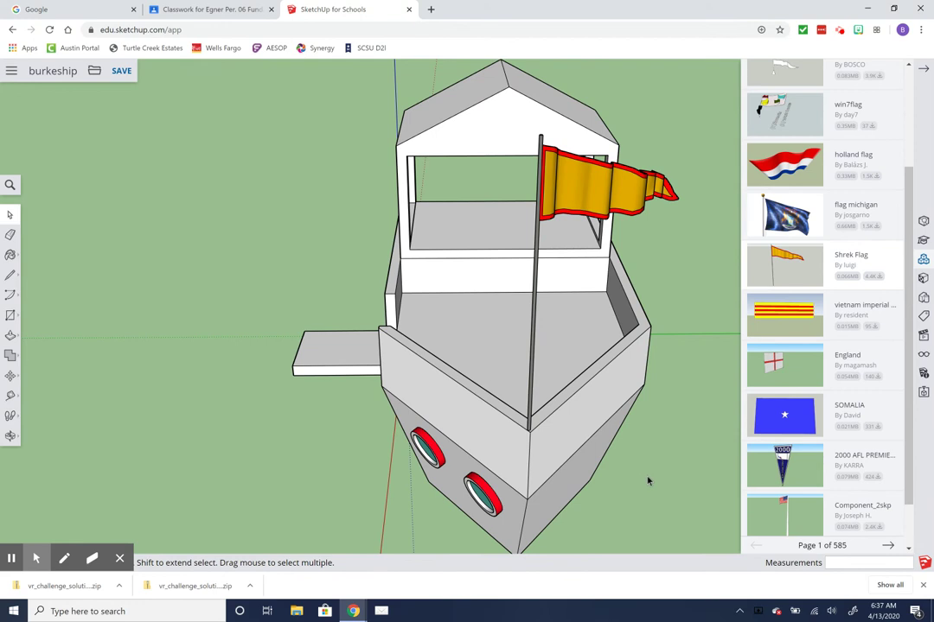
pyautogui.click(11, 436)
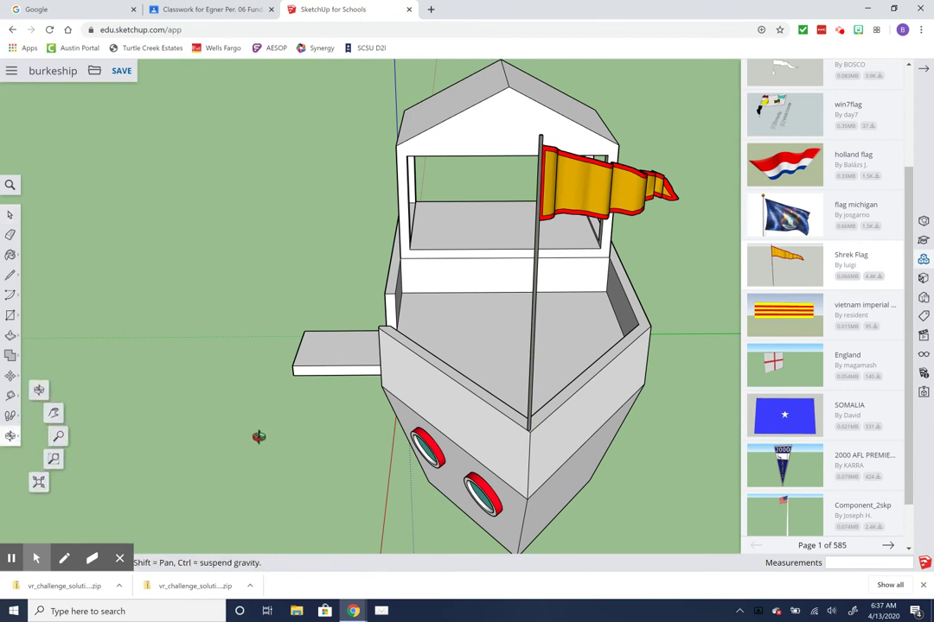
pyautogui.moveTo(220, 383); pyautogui.dragTo(820, 468)
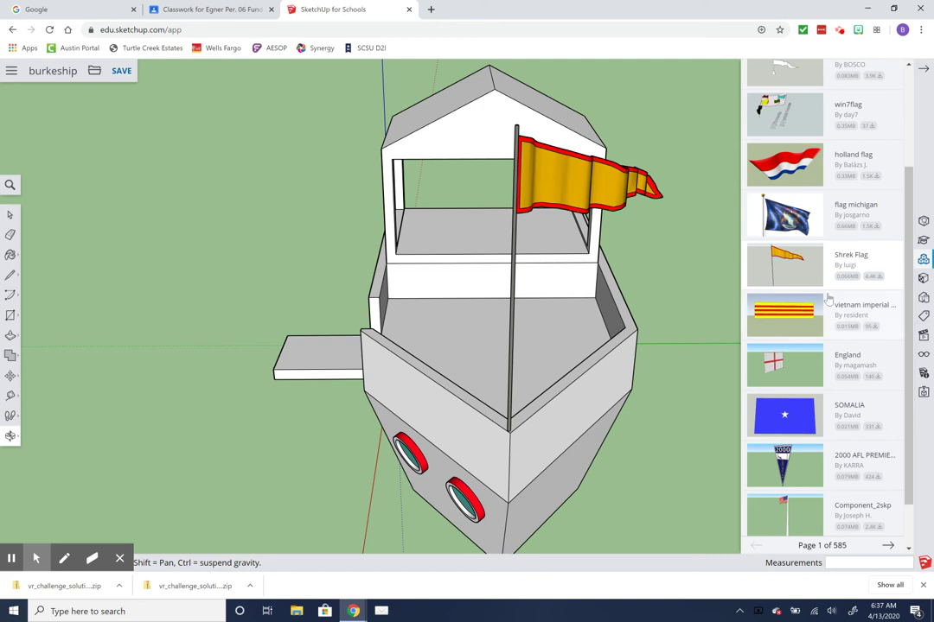
pyautogui.scroll(3, 827, 299)
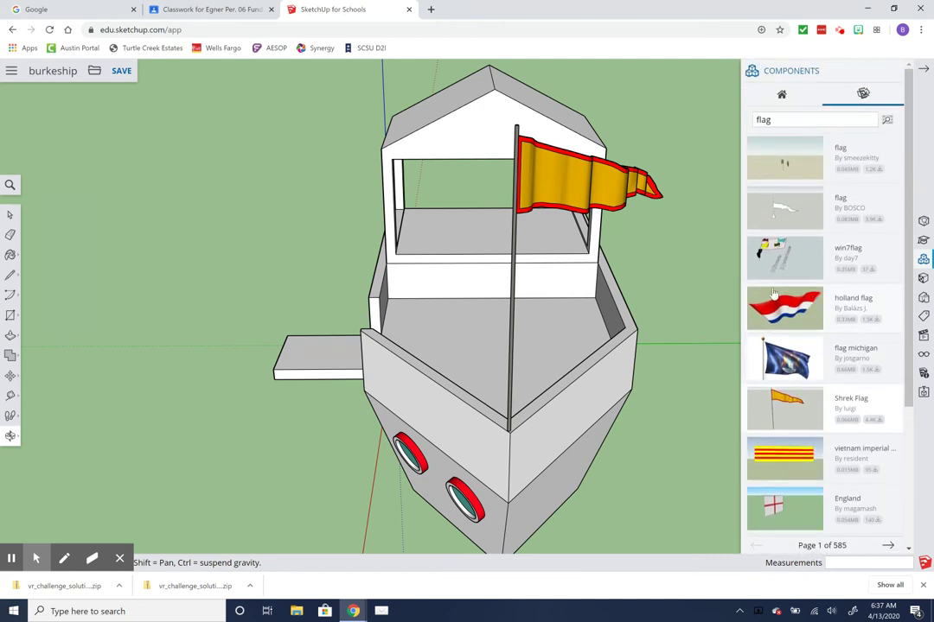
pyautogui.click(10, 437)
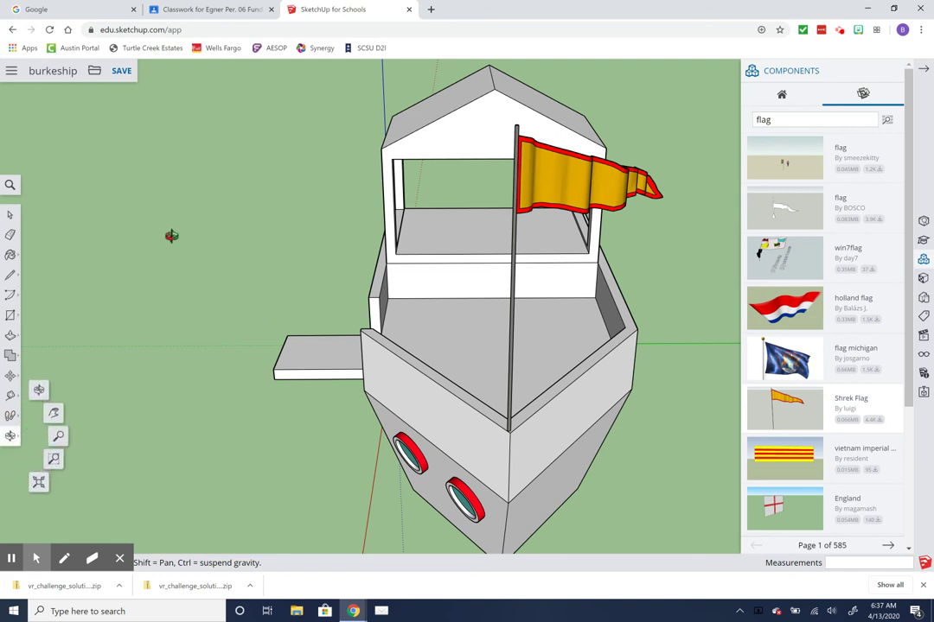
# Step: Place the second 'flag' result from the Components panel at the deck corner
pyautogui.moveTo(200, 266); pyautogui.dragTo(376, 394)
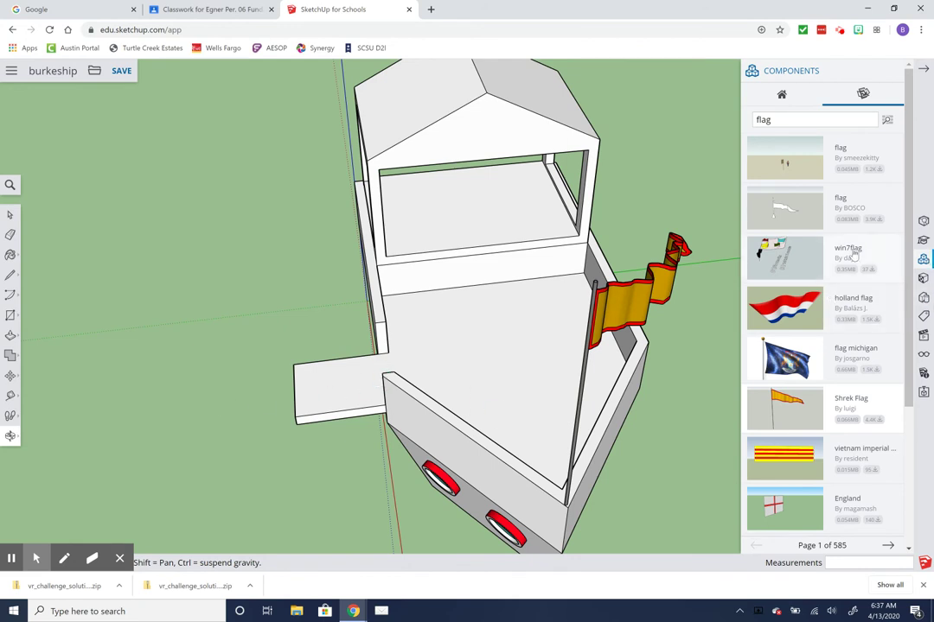
pyautogui.click(803, 210)
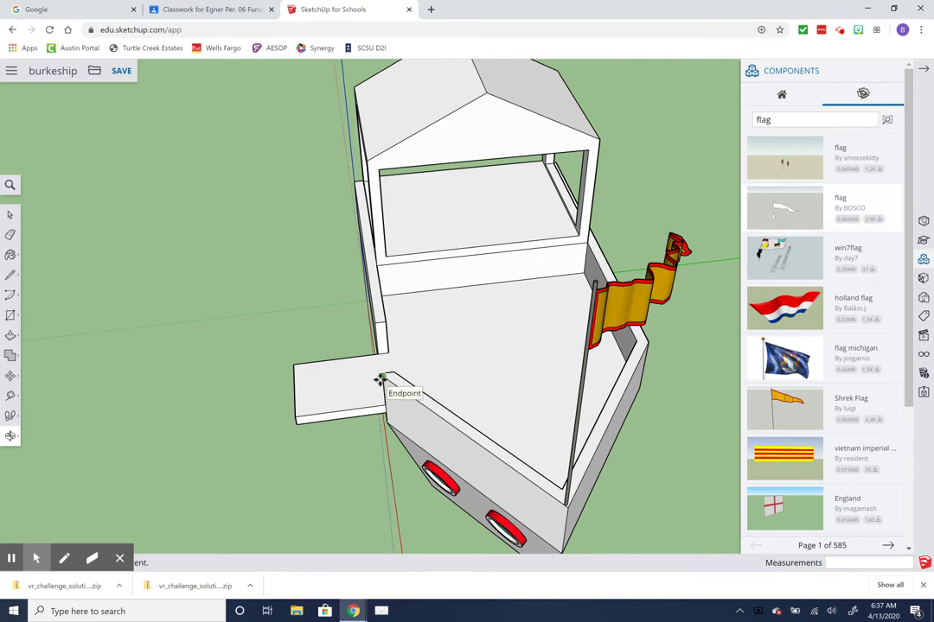
pyautogui.click(292, 369)
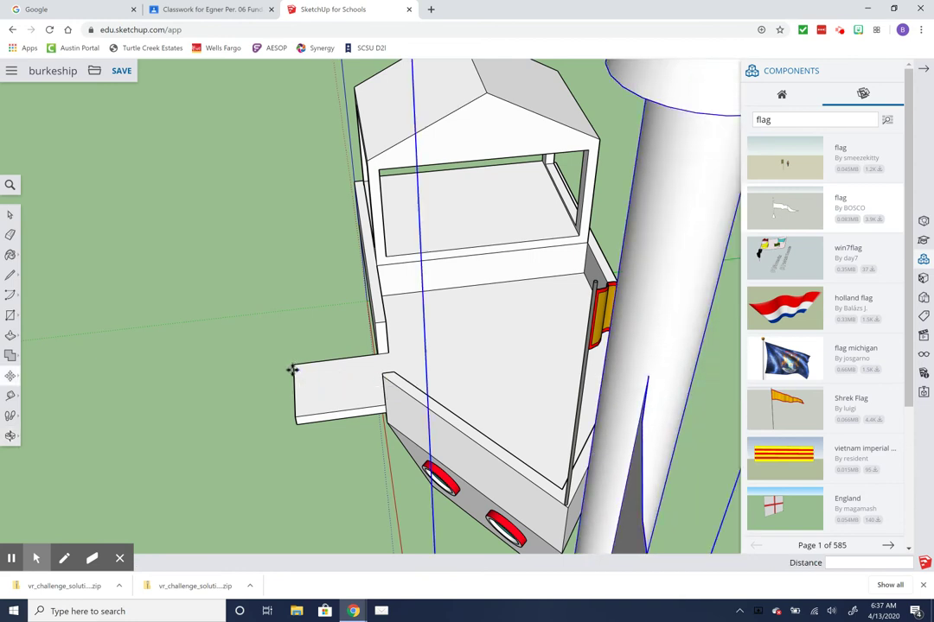
# Step: Zoom out and walk the camera back to bring the new tall flag into sight
pyautogui.scroll(-5, 537, 551)
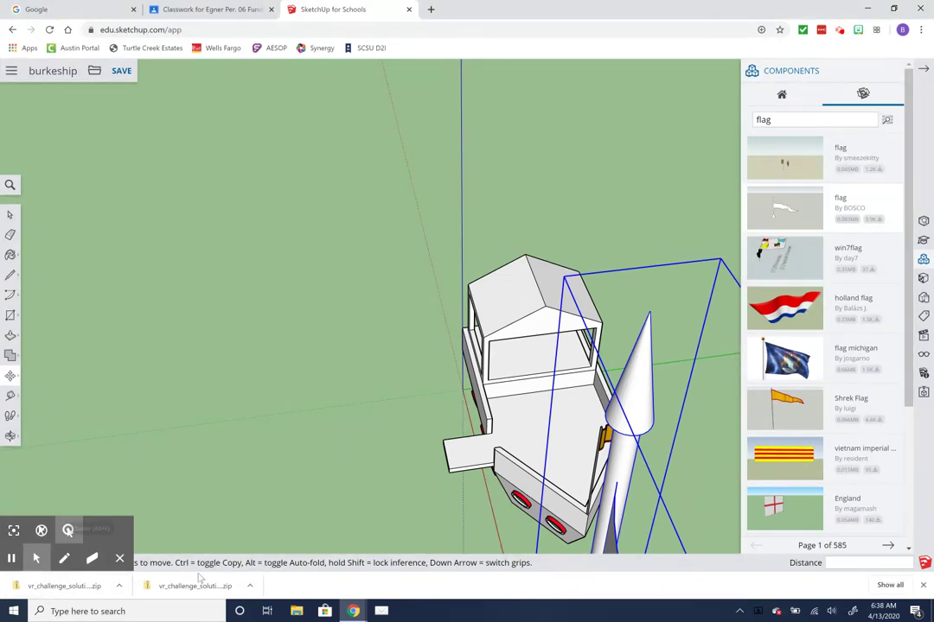
pyautogui.click(10, 436)
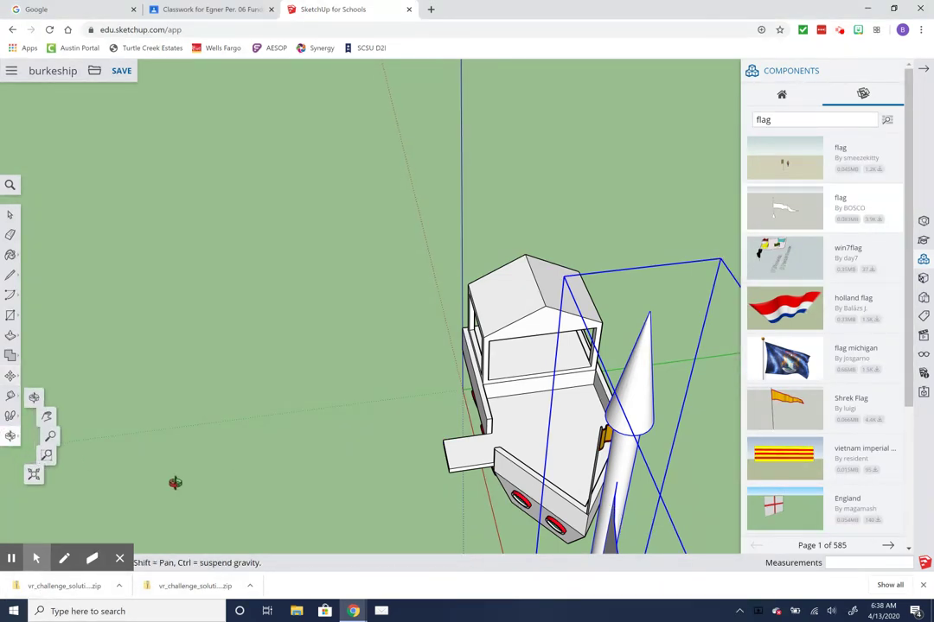
pyautogui.moveTo(441, 491); pyautogui.dragTo(576, 461)
pyautogui.moveTo(626, 494); pyautogui.dragTo(750, 510)
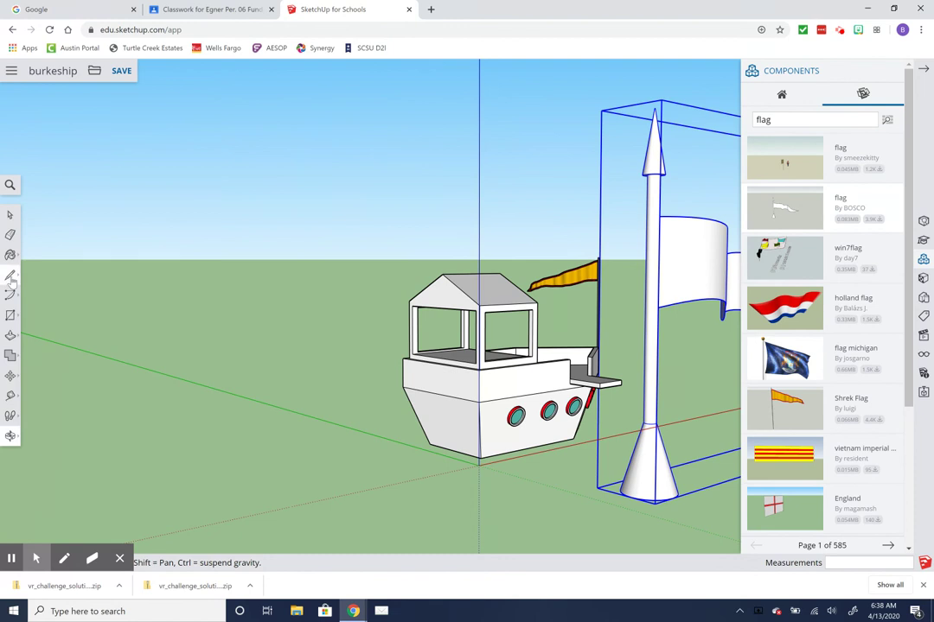
# Step: Undo the placement of the white rocket-shaped flag
pyautogui.click(10, 234)
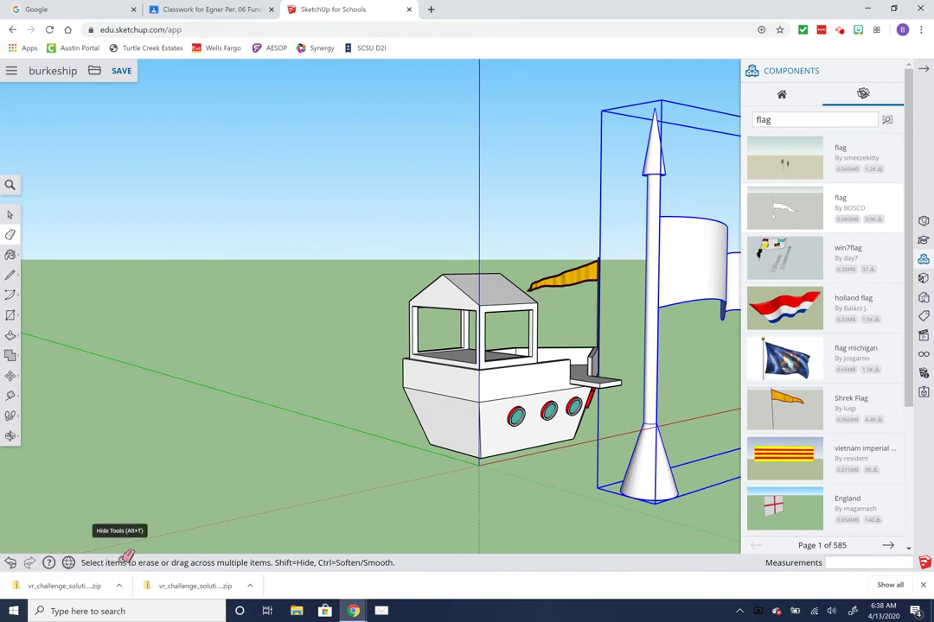
pyautogui.click(120, 559)
pyautogui.click(10, 563)
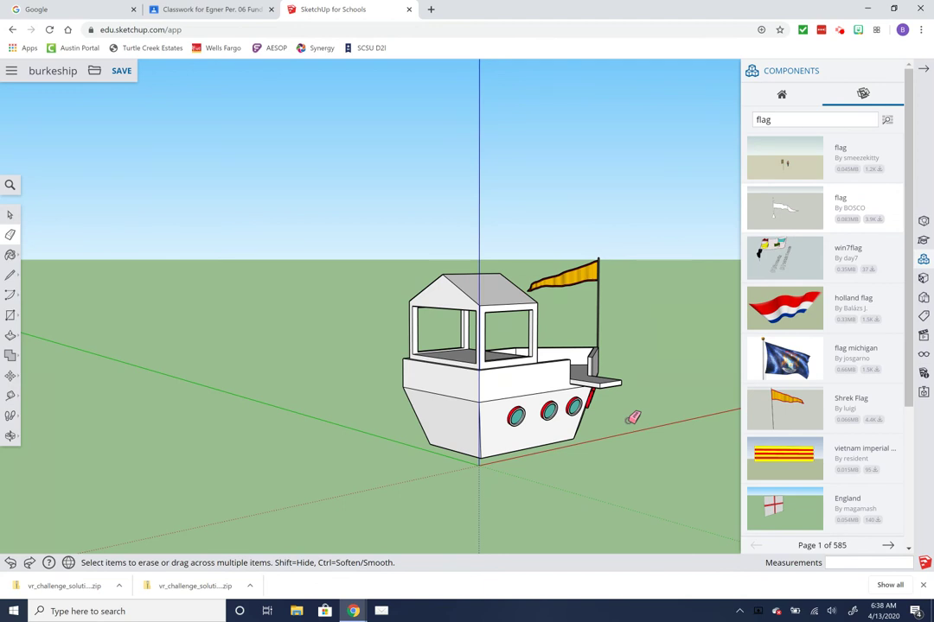
pyautogui.click(11, 258)
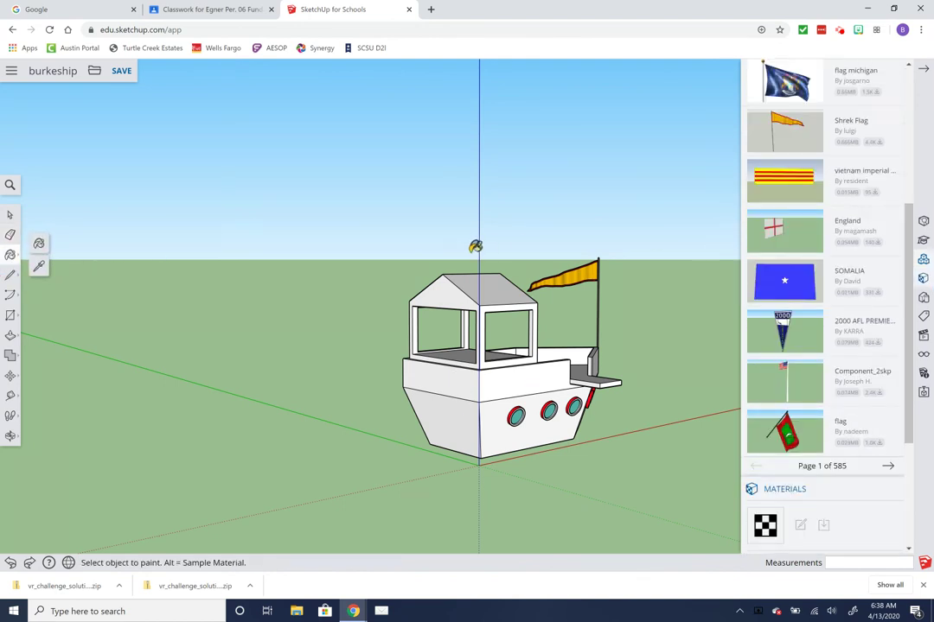
# Step: Bring up the Materials palette and save the boat model
pyautogui.click(39, 243)
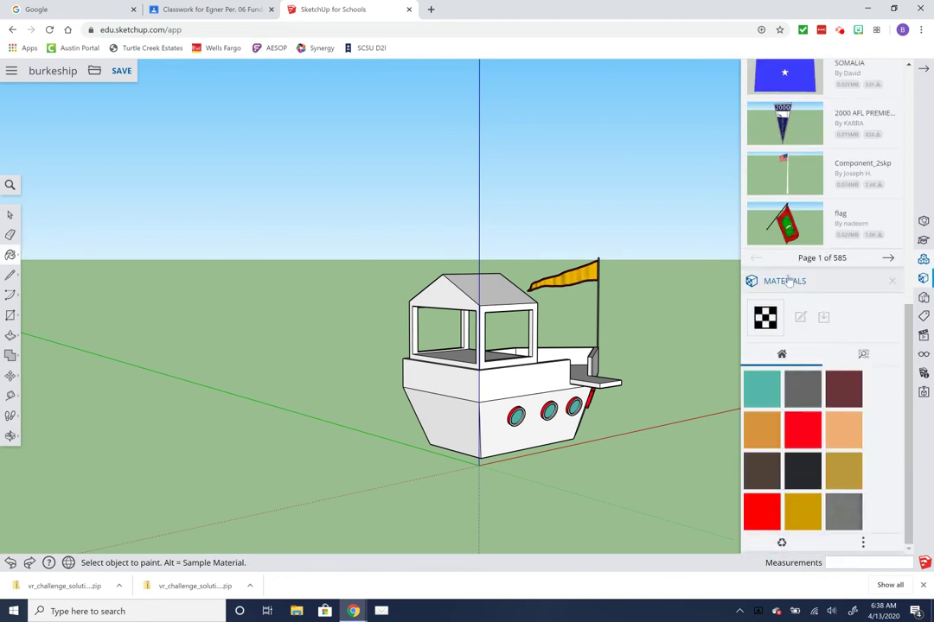
pyautogui.scroll(3, 788, 286)
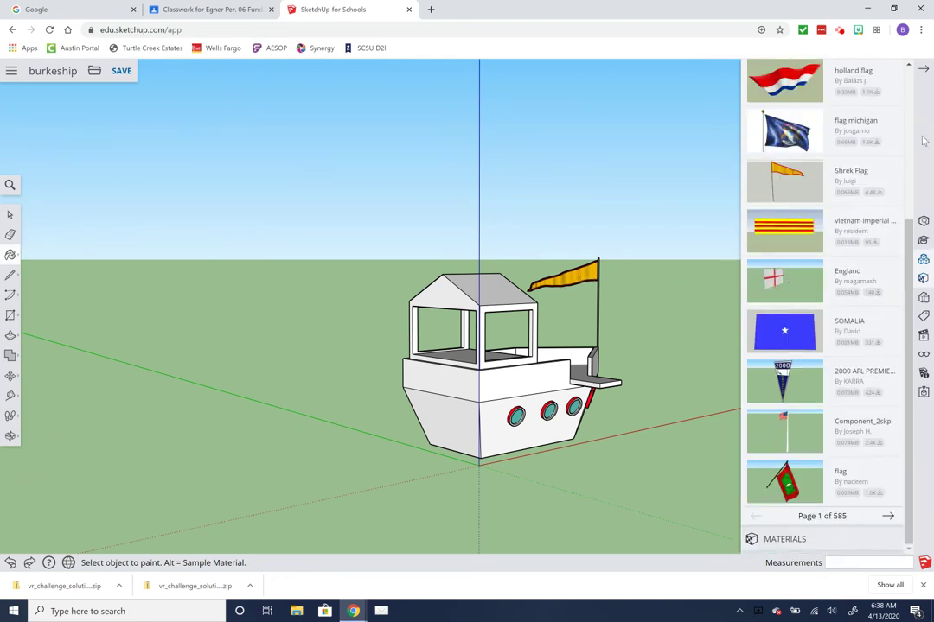
pyautogui.click(924, 69)
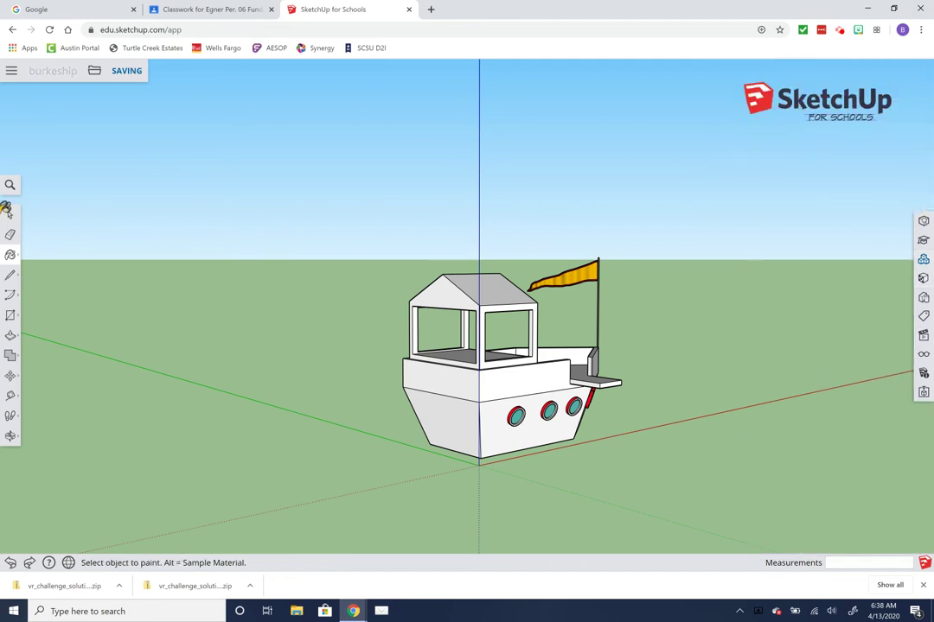
# Step: Reopen Materials and switch its display to List view, then back to Thumbnails
pyautogui.click(11, 255)
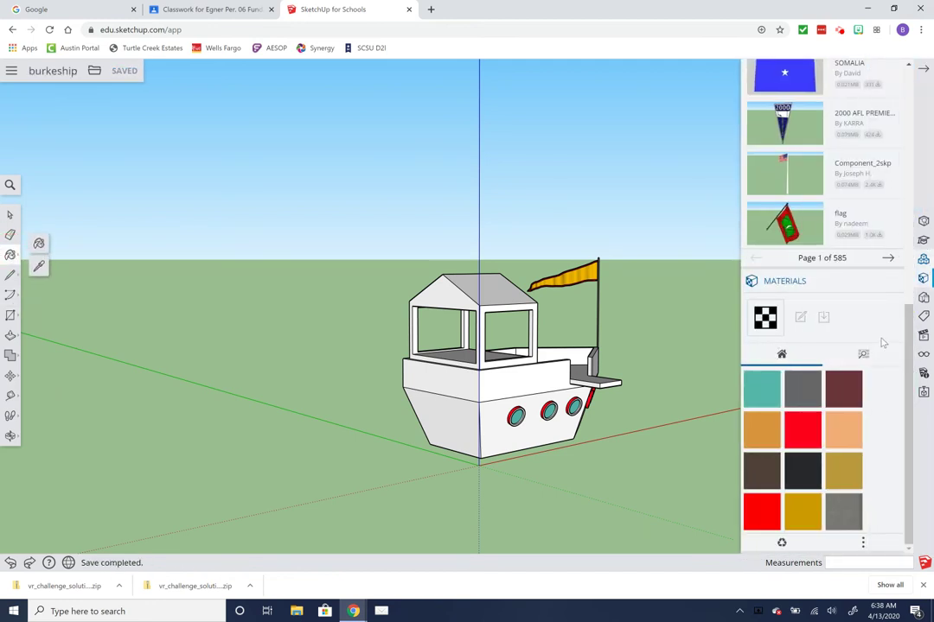
pyautogui.scroll(5, 882, 343)
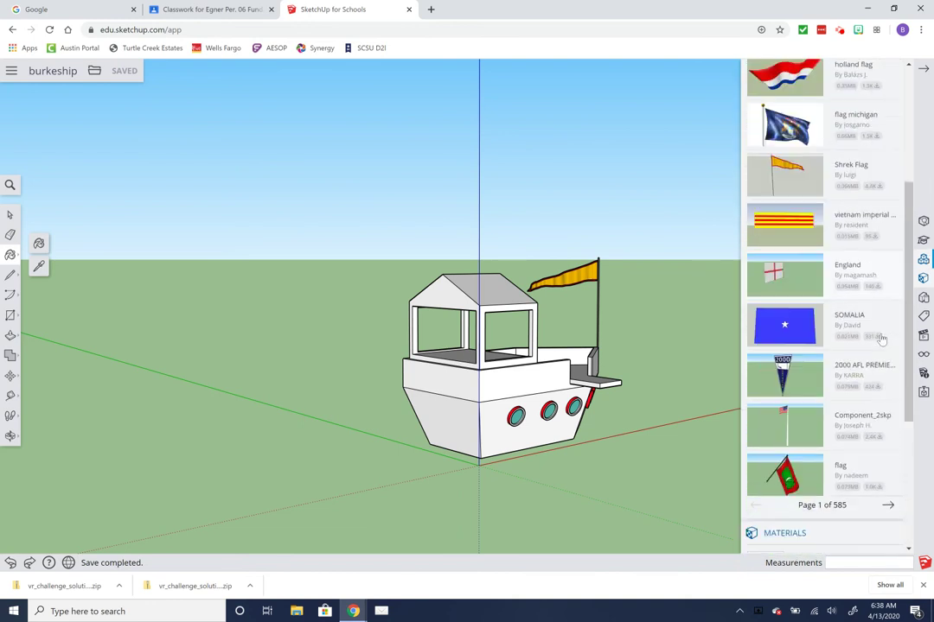
pyautogui.scroll(-3, 881, 338)
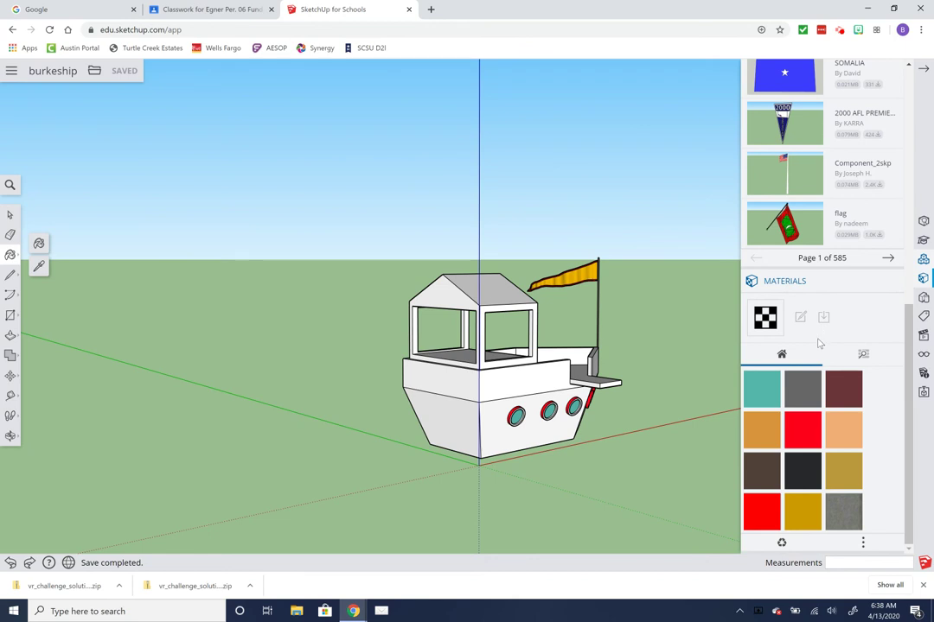
pyautogui.click(862, 542)
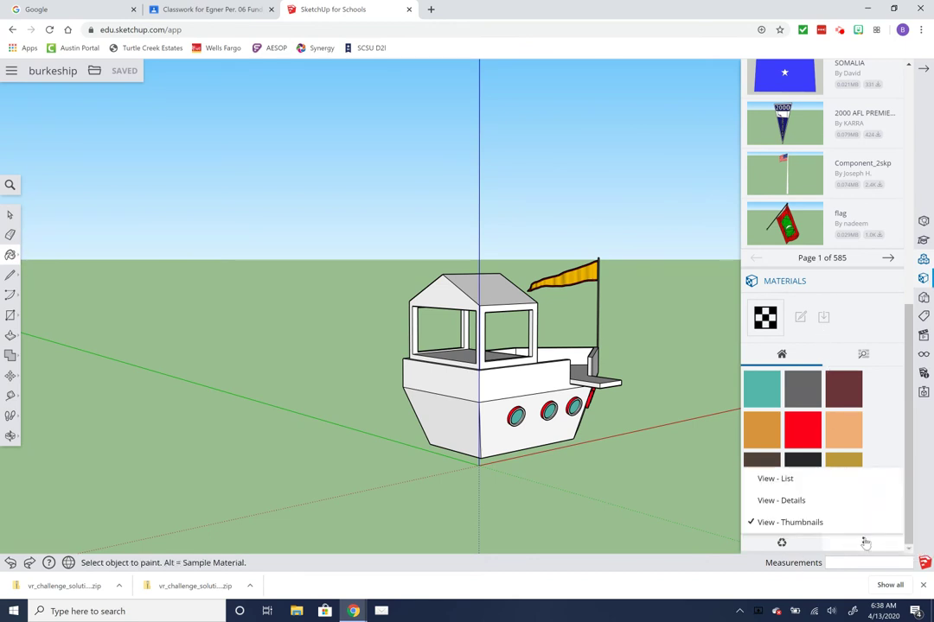
pyautogui.click(819, 499)
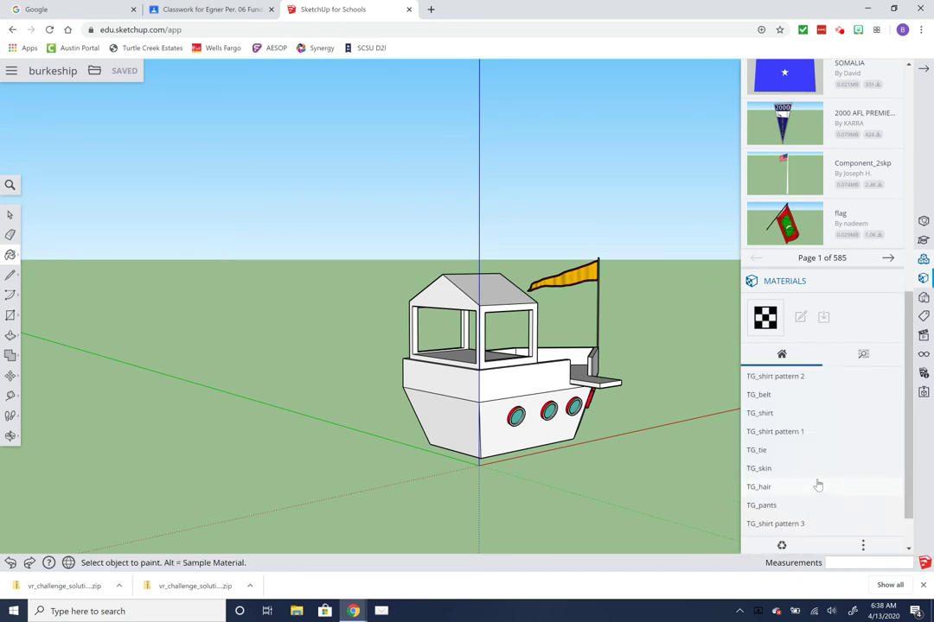
pyautogui.scroll(-1, 812, 475)
pyautogui.click(864, 544)
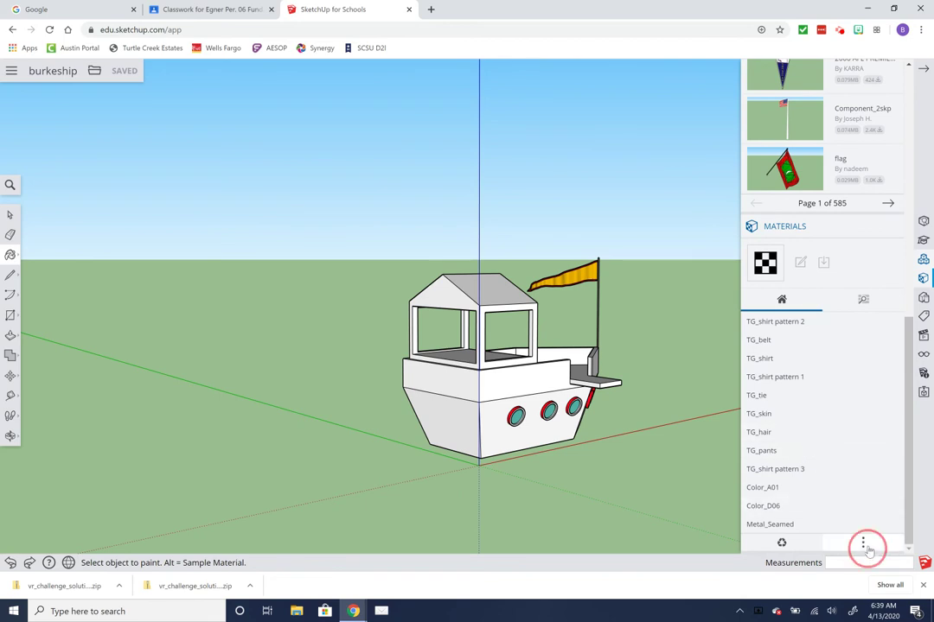
pyautogui.click(830, 522)
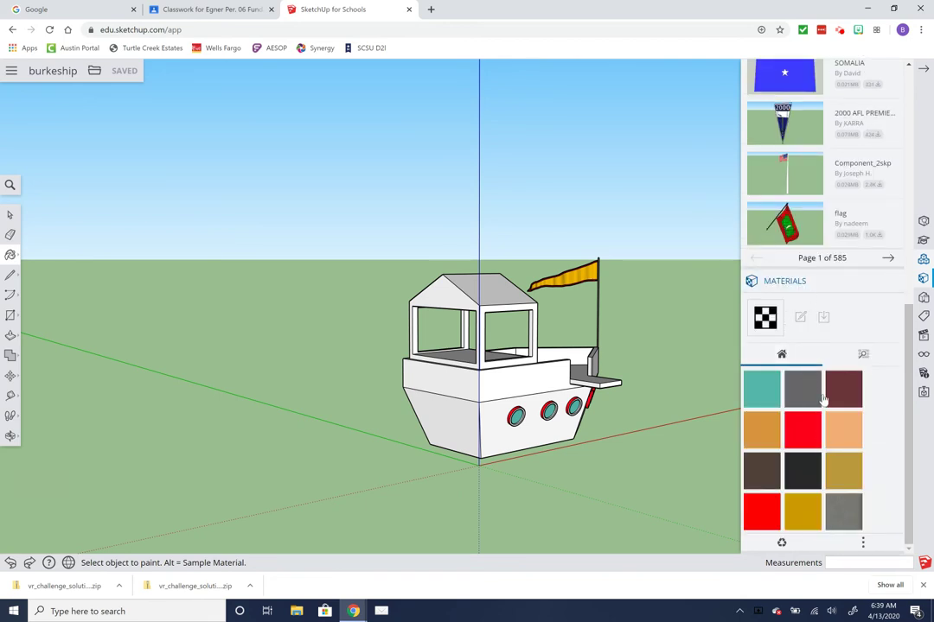
# Step: Page ahead through the flag results, then collapse the Components panel to show the burkeship
pyautogui.click(889, 258)
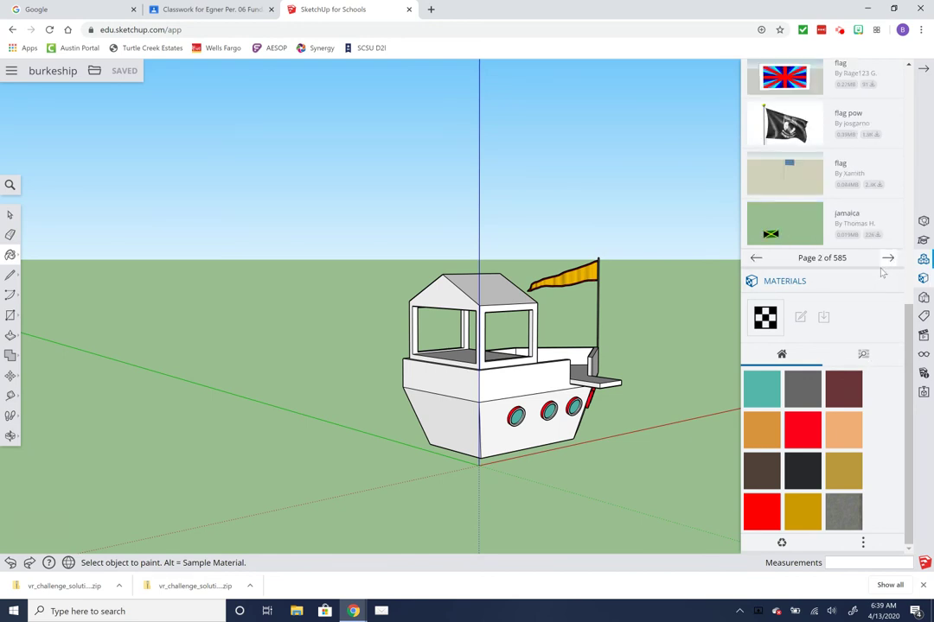
pyautogui.scroll(3, 853, 232)
pyautogui.scroll(3, 852, 231)
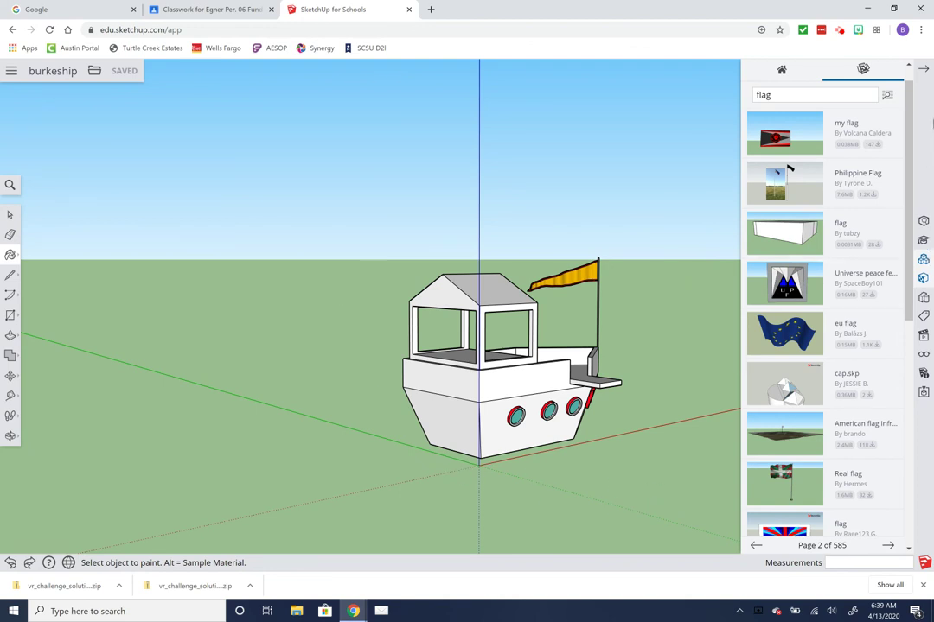
pyautogui.click(923, 69)
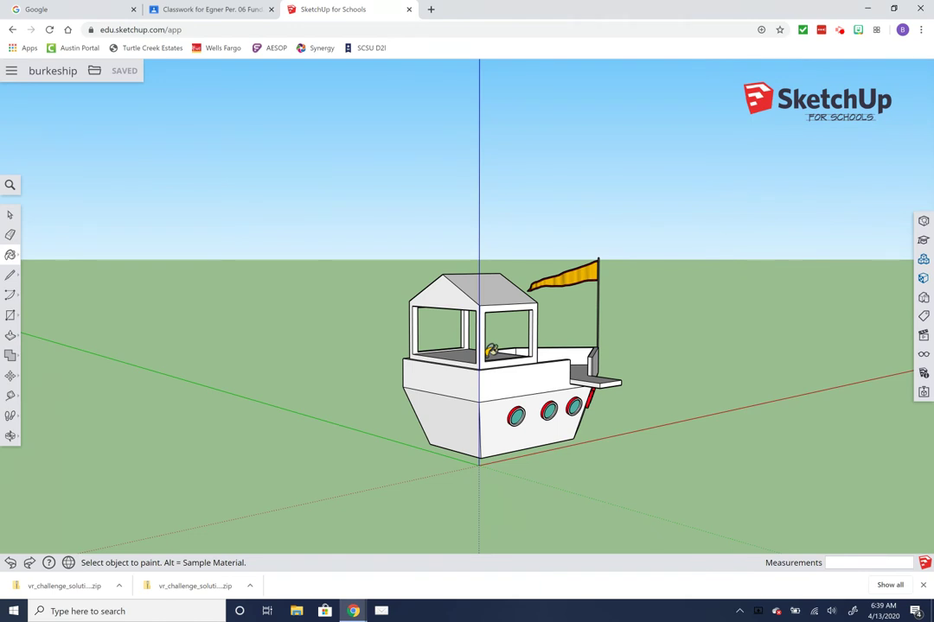